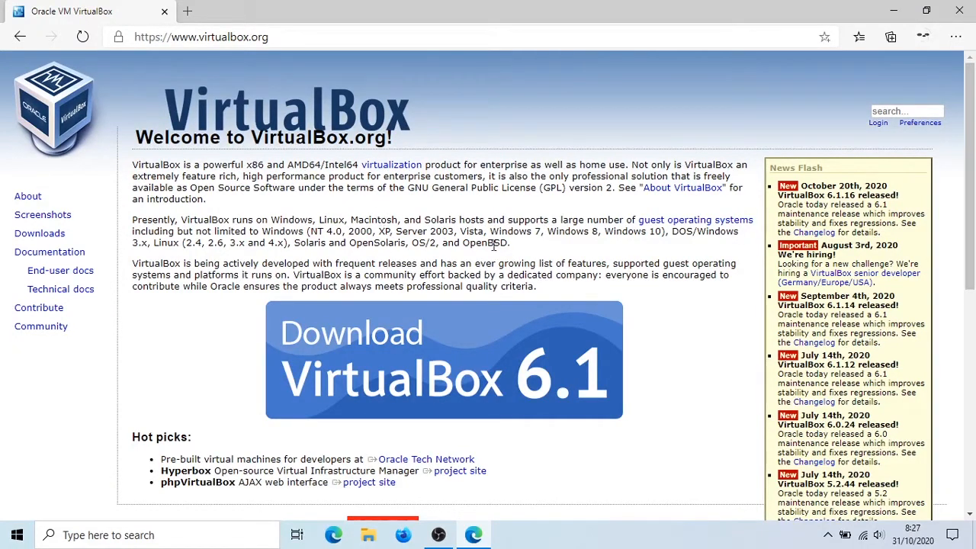
- Go to the VirtualBox 6.1 download page and download the 6.1.16 platform package for Windows hosts
{"action": "scroll", "coordinate": [488, 263], "scroll_direction": "down", "scroll_amount": 3}
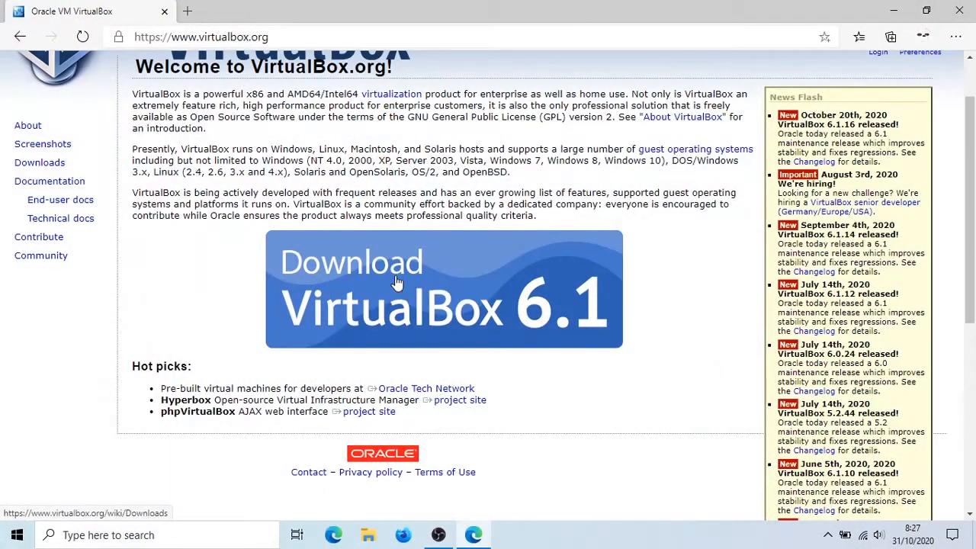
{"action": "left_click", "coordinate": [397, 282]}
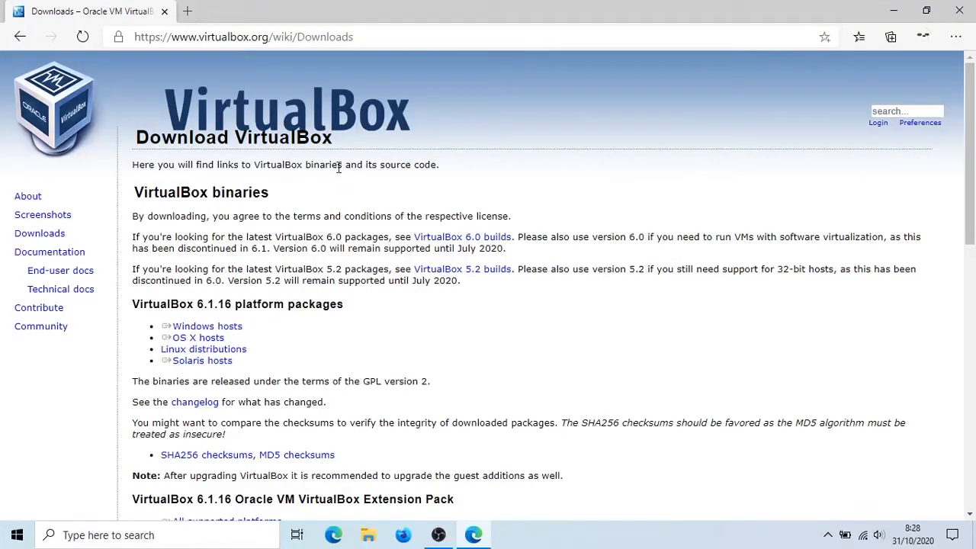
{"action": "double_click", "coordinate": [170, 308]}
{"action": "left_click", "coordinate": [170, 312]}
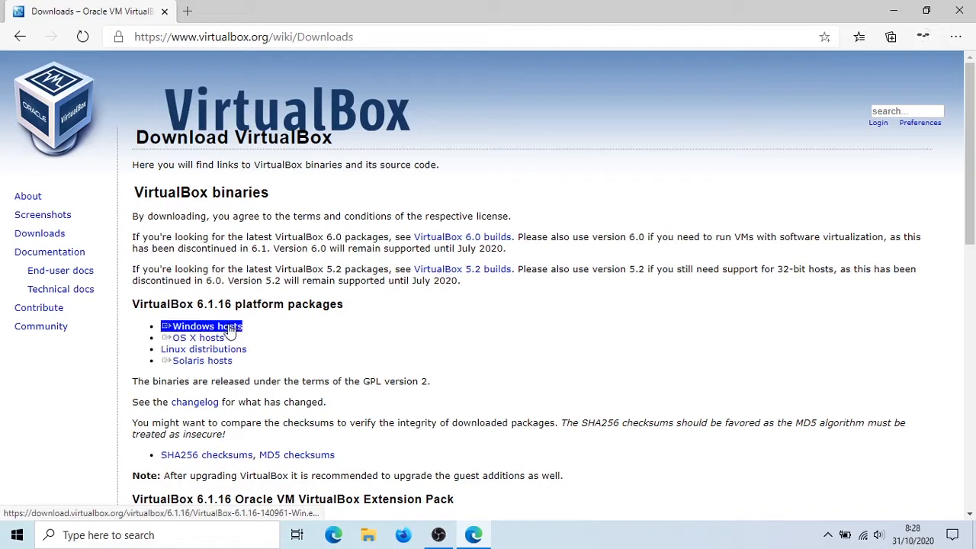
{"action": "left_click", "coordinate": [230, 327]}
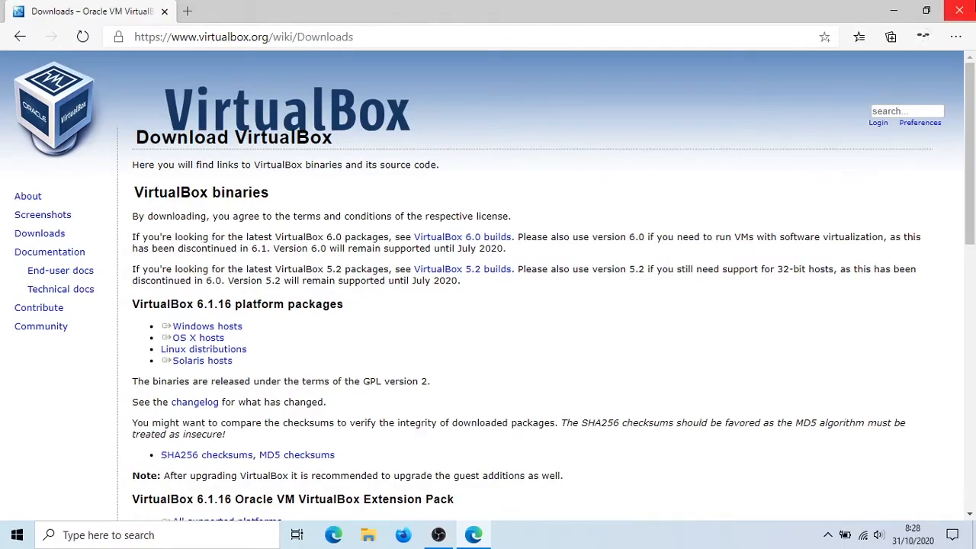
- Close the browser and launch Oracle VM VirtualBox from the desktop
{"action": "left_click", "coordinate": [959, 10]}
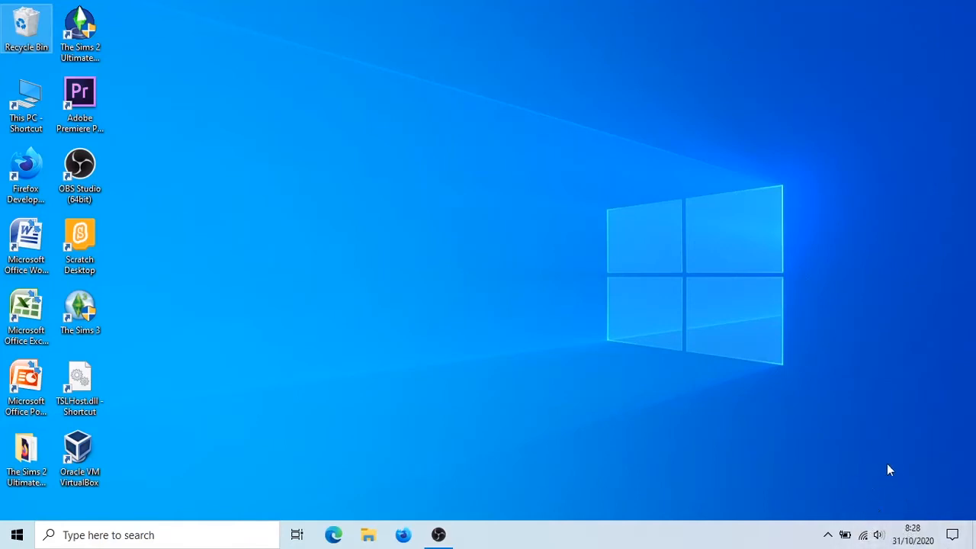
{"action": "left_click_drag", "start_coordinate": [947, 494], "coordinate": [327, 143]}
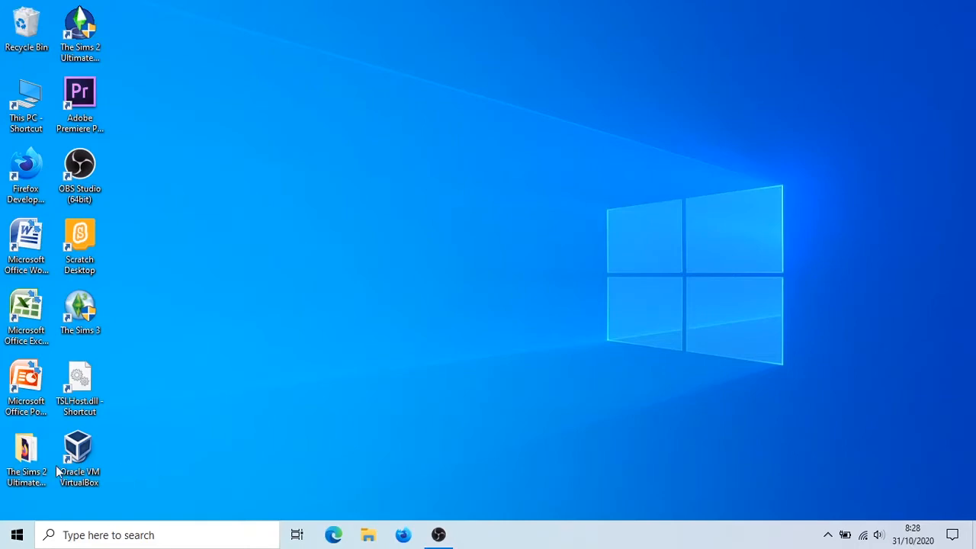
{"action": "double_click", "coordinate": [90, 462]}
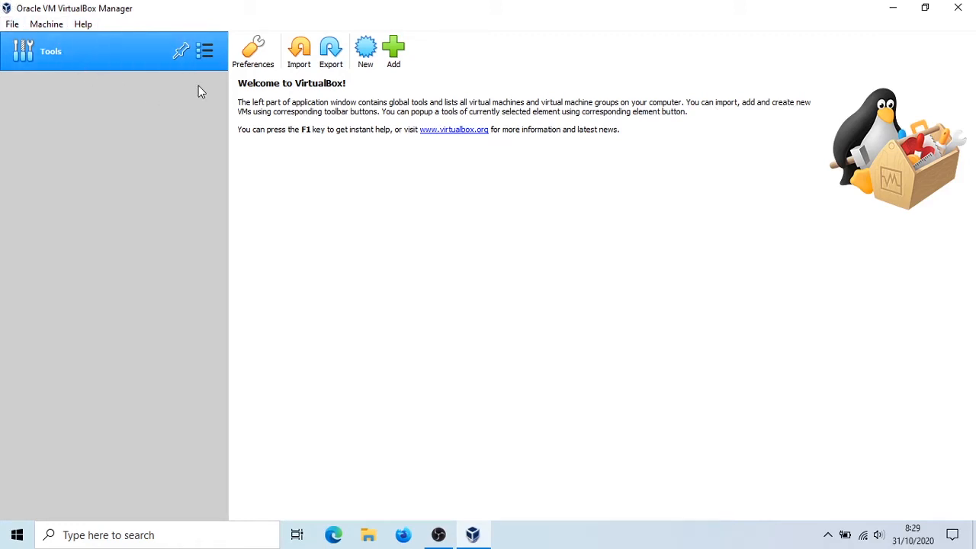
- Start creating a new virtual machine and name it Windows XP
{"action": "left_click", "coordinate": [364, 65]}
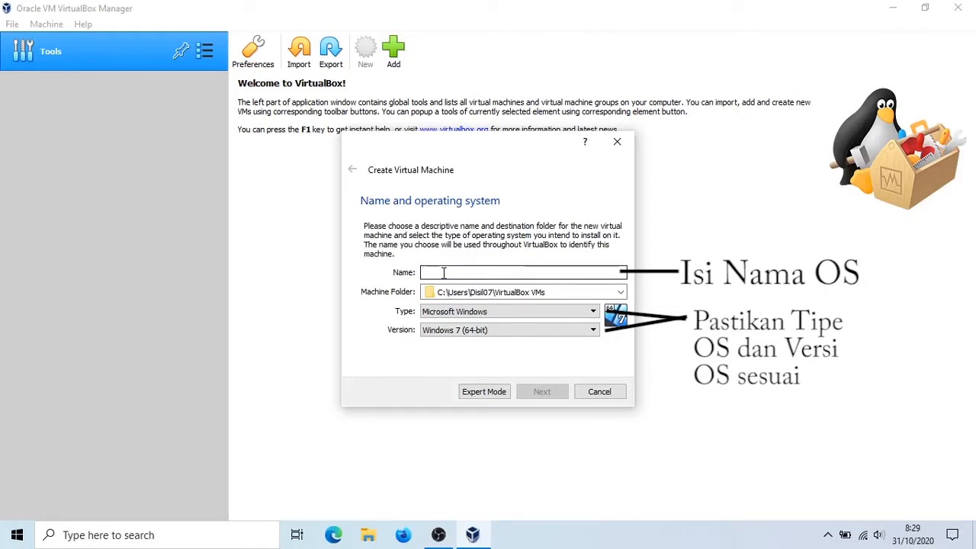
{"action": "type", "text": "Wi"}
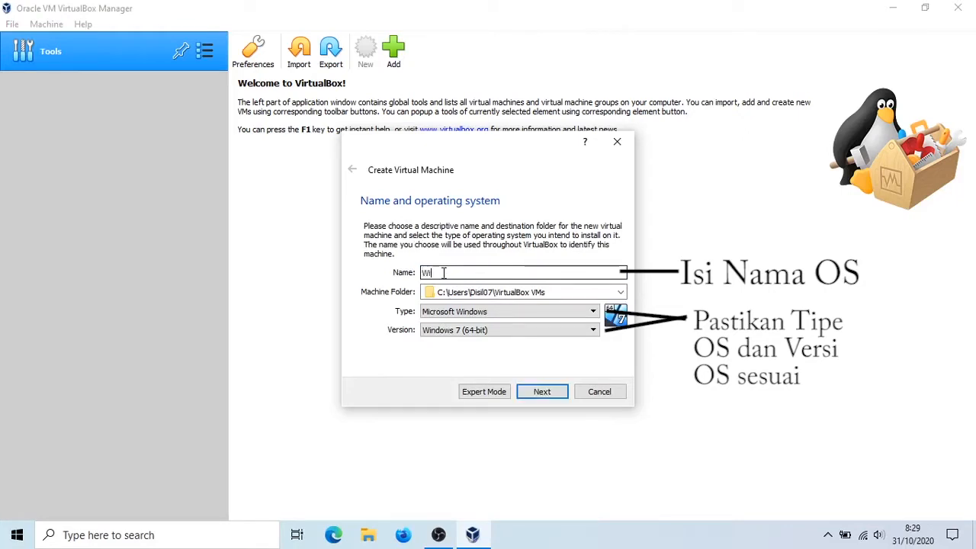
{"action": "type", "text": "ndows XP"}
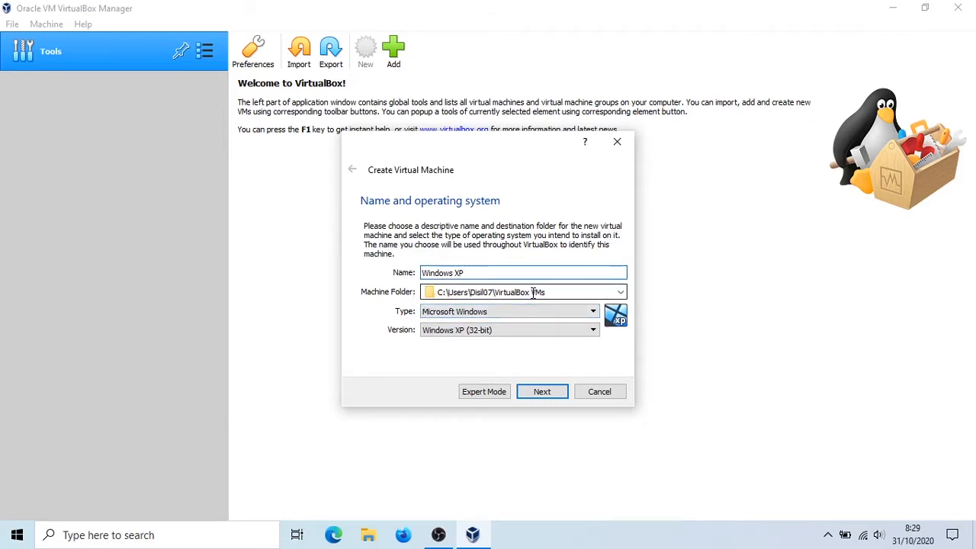
- Set the guest operating system type to Microsoft Windows and the version to Windows XP (32-bit), and continue to the memory size
{"action": "left_click", "coordinate": [496, 314]}
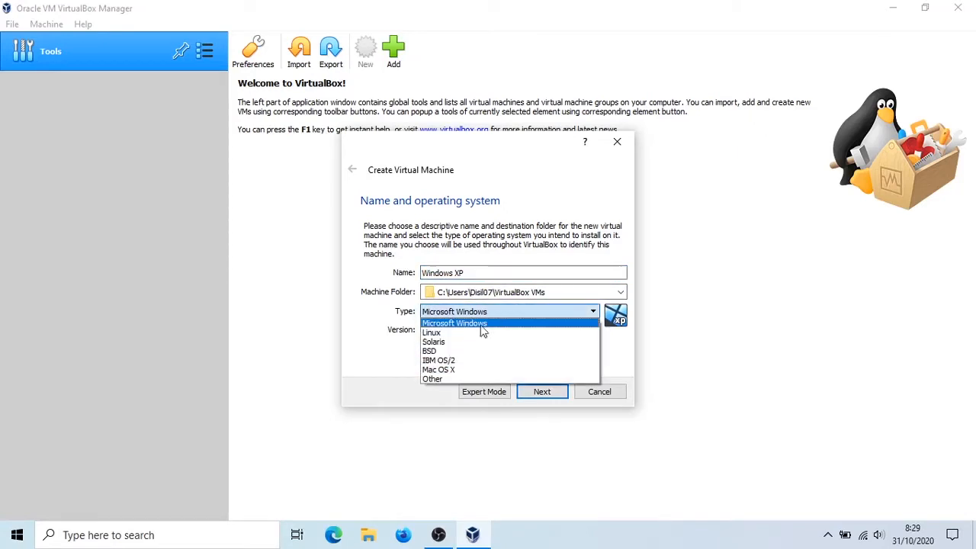
{"action": "left_click", "coordinate": [441, 323]}
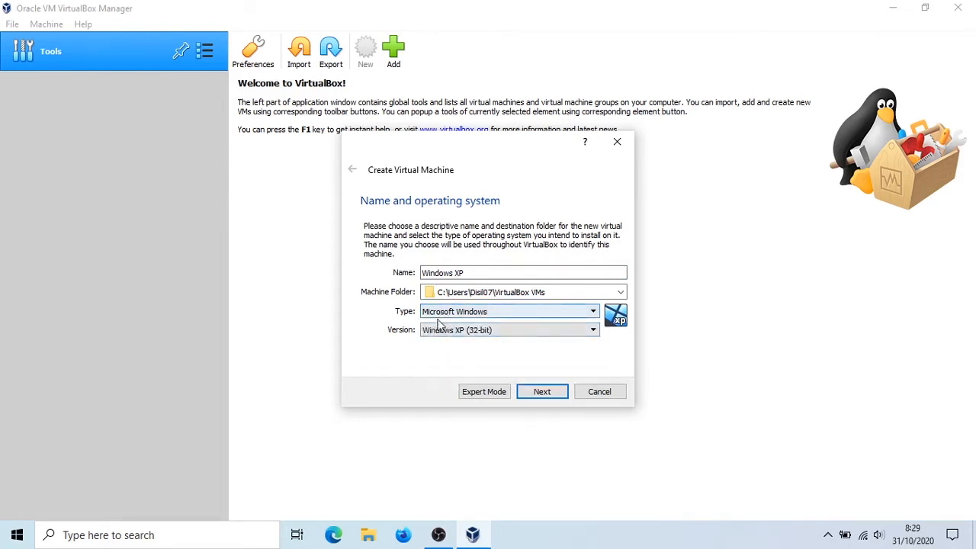
{"action": "left_click", "coordinate": [437, 329]}
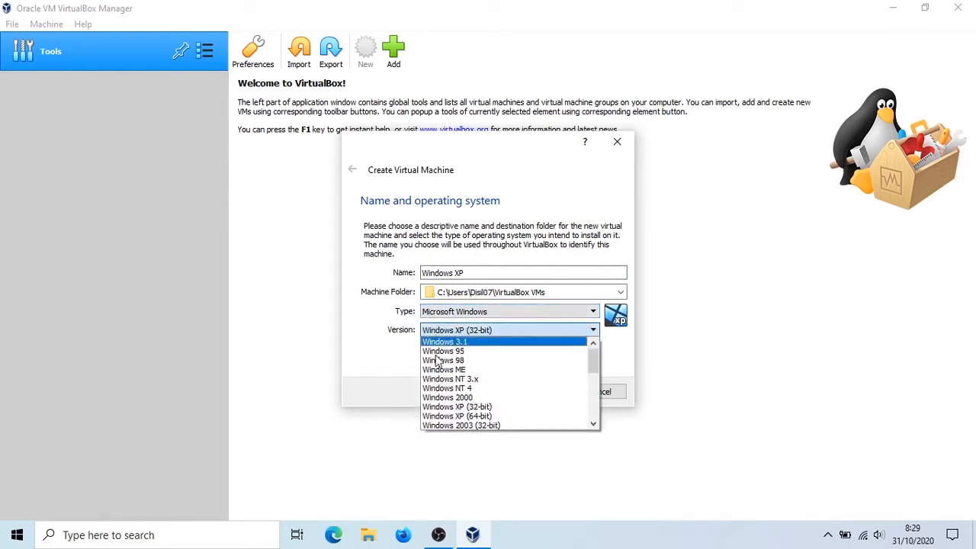
{"action": "scroll", "coordinate": [473, 415], "scroll_direction": "down", "scroll_amount": 6}
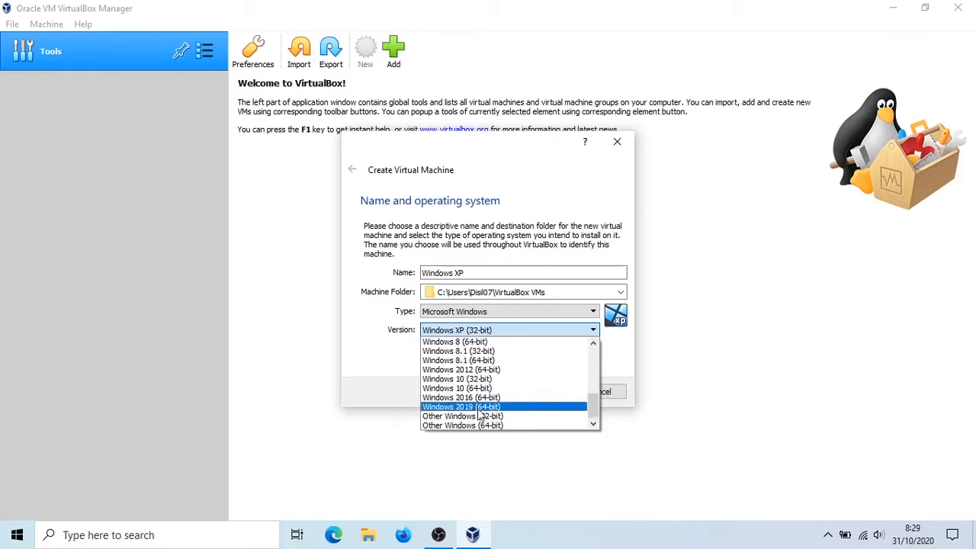
{"action": "scroll", "coordinate": [481, 388], "scroll_direction": "up", "scroll_amount": 4}
{"action": "scroll", "coordinate": [479, 395], "scroll_direction": "up", "scroll_amount": 1}
{"action": "scroll", "coordinate": [506, 407], "scroll_direction": "down", "scroll_amount": 1}
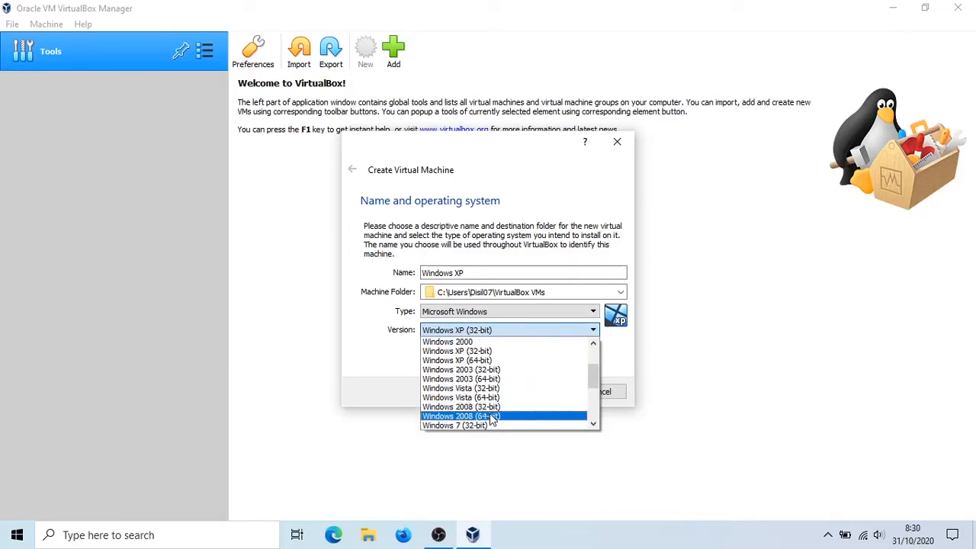
{"action": "left_click", "coordinate": [481, 352]}
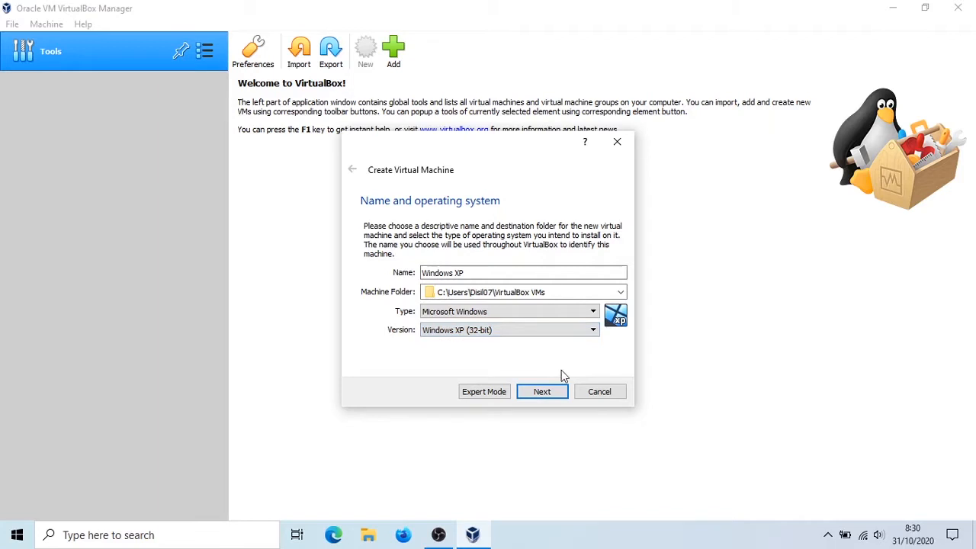
{"action": "left_click", "coordinate": [543, 391]}
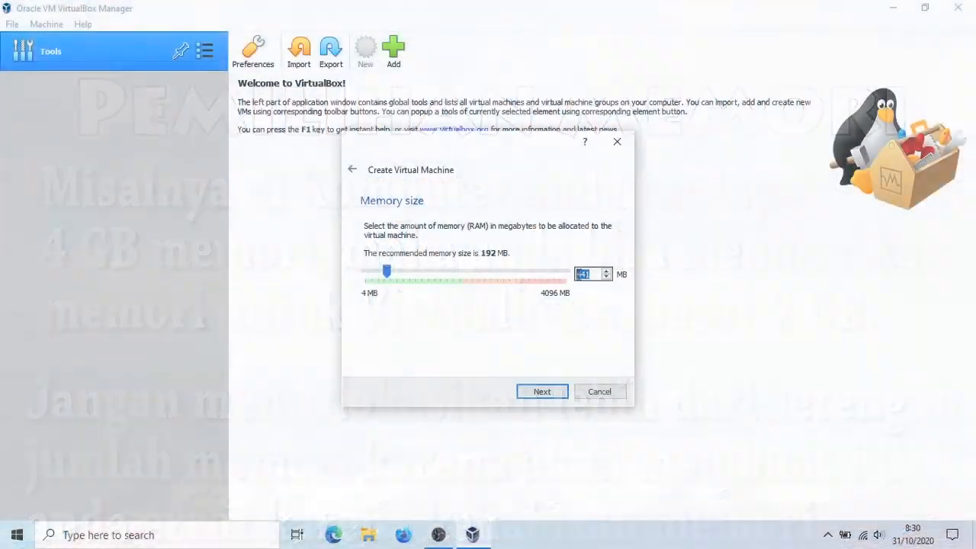
- Allocate 512 MB of memory and choose to create a new dynamically allocated virtual hard disk in VDI format
{"action": "type", "text": "512"}
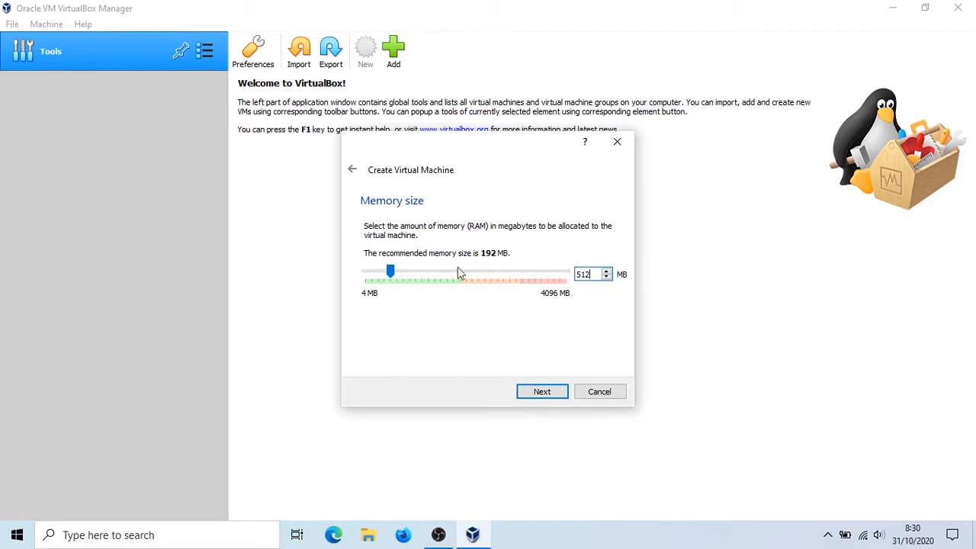
{"action": "key", "text": "Return"}
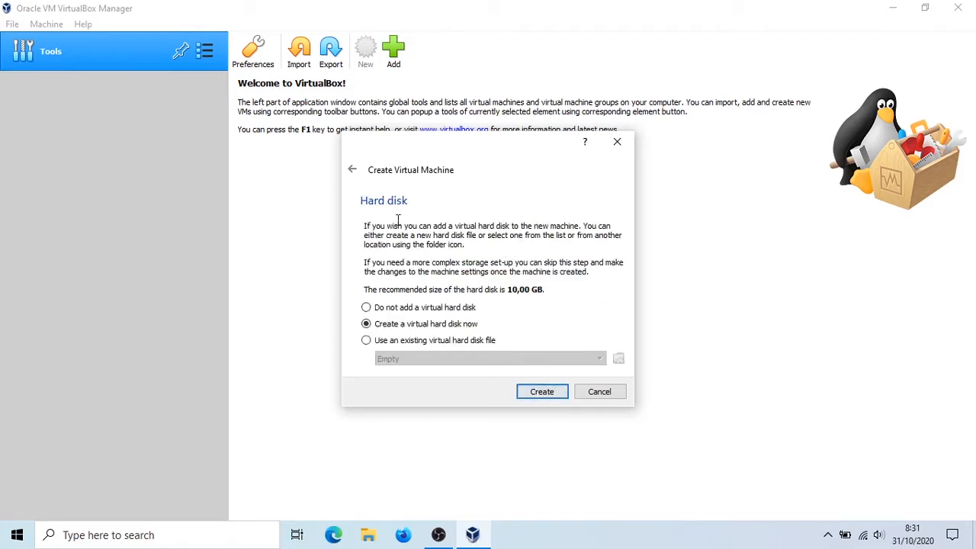
{"action": "left_click", "coordinate": [523, 391]}
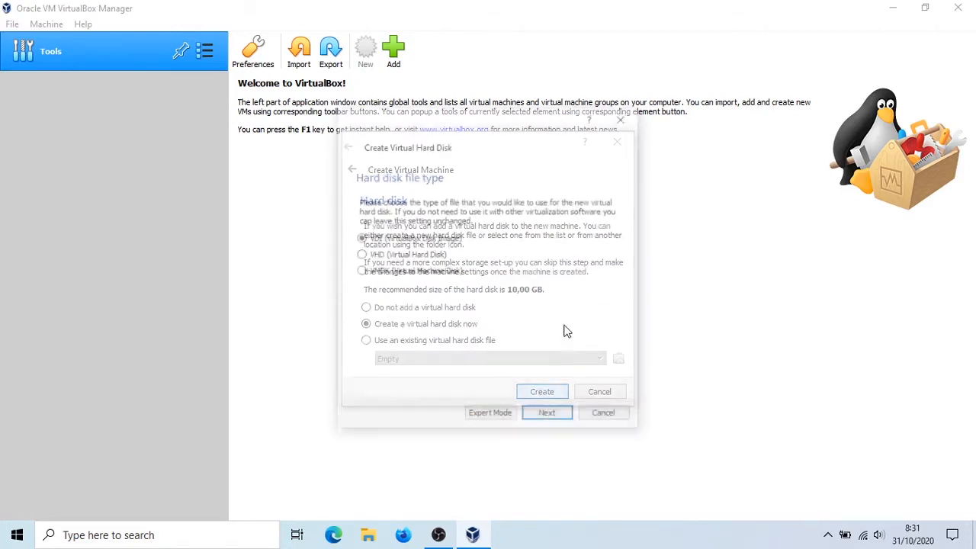
{"action": "left_click", "coordinate": [548, 416]}
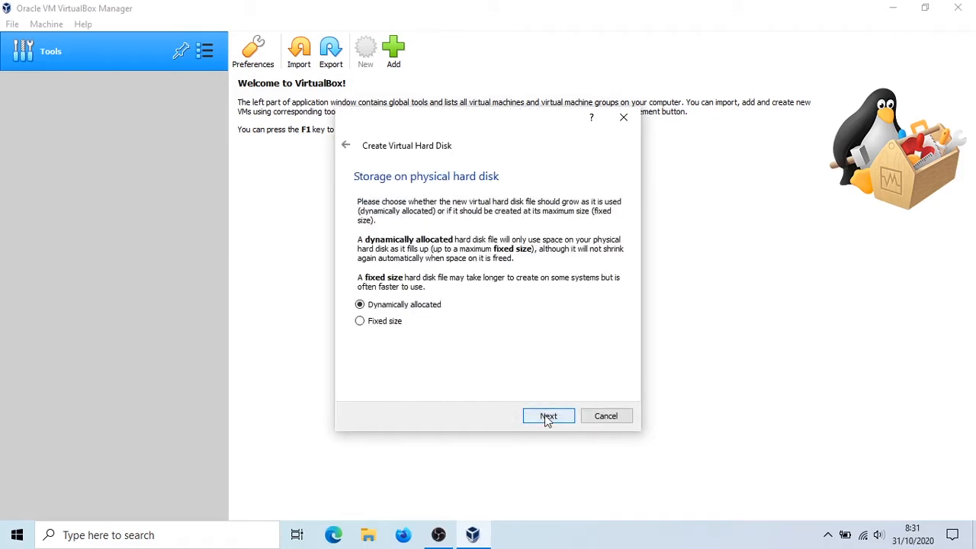
{"action": "left_click", "coordinate": [548, 416]}
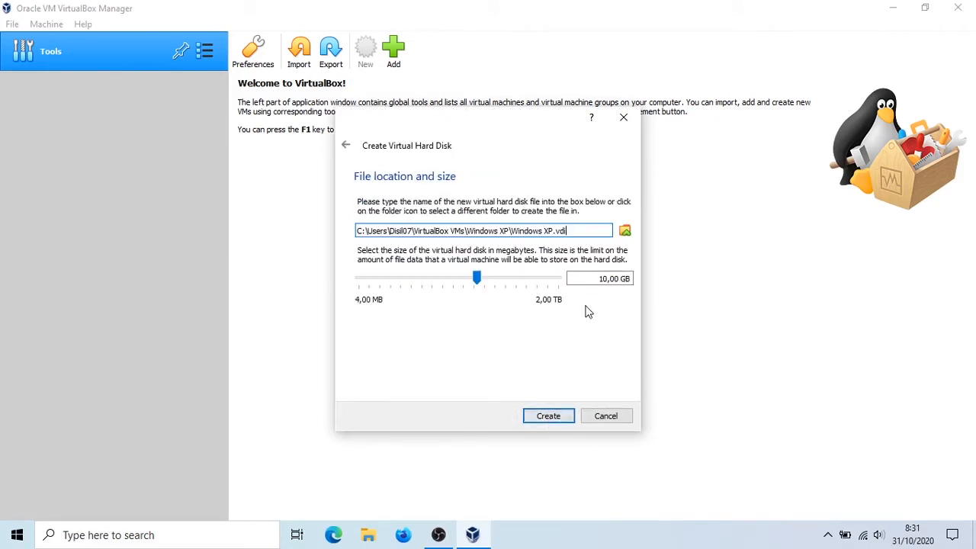
- Set the virtual hard disk size to 20 GB and create the disk
{"action": "left_click", "coordinate": [623, 279]}
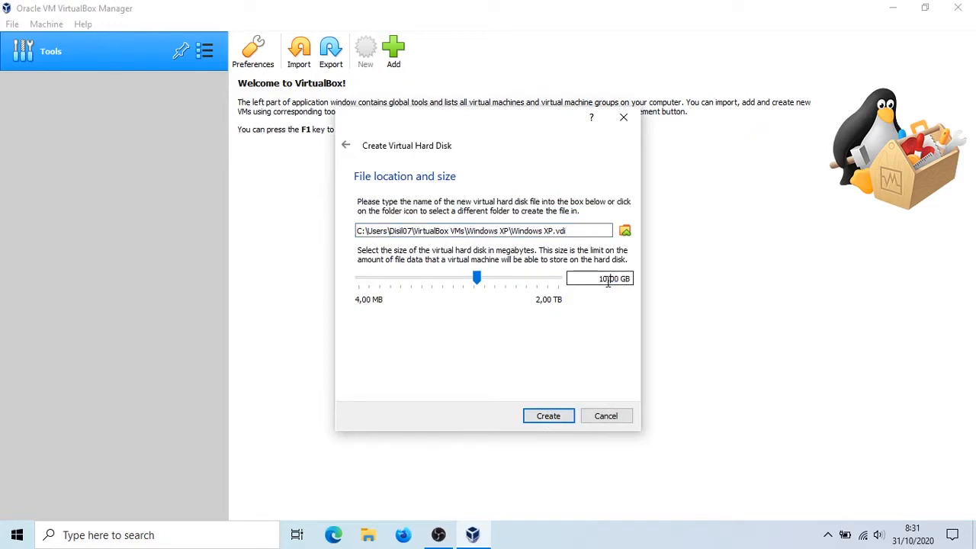
{"action": "left_click_drag", "start_coordinate": [598, 281], "coordinate": [620, 283]}
{"action": "type", "text": "20"}
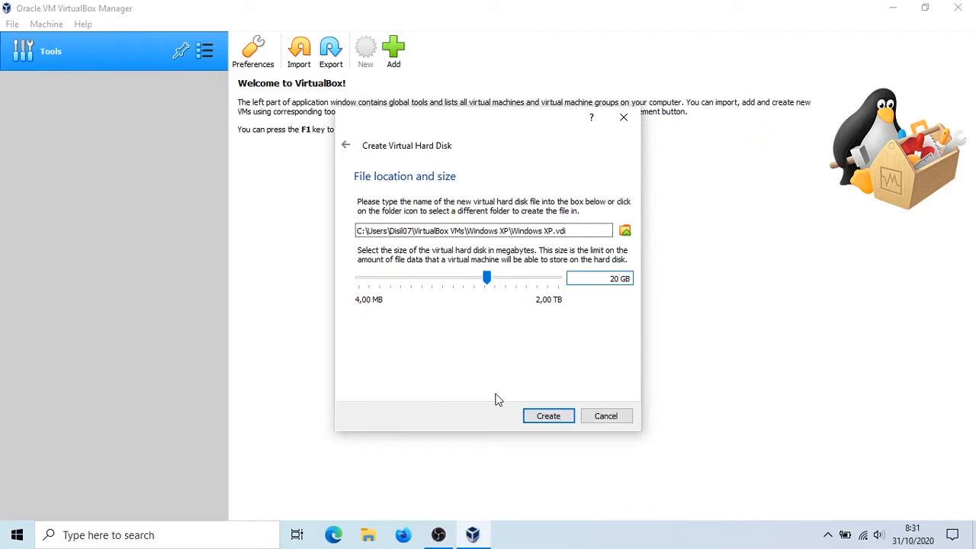
{"action": "left_click", "coordinate": [549, 415]}
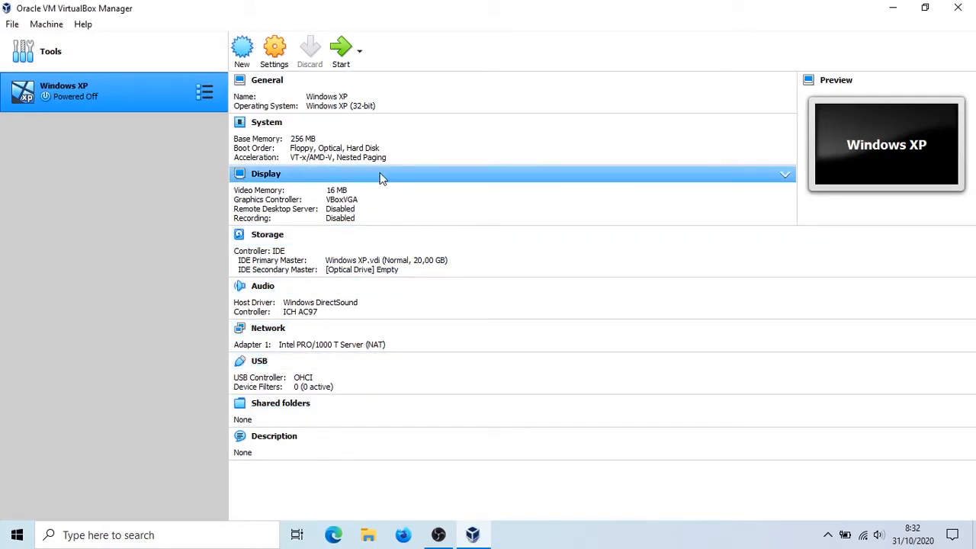
- In the Windows XP machine's general settings, set both Shared Clipboard and Drag'n'Drop to Bidirectional
{"action": "left_click", "coordinate": [276, 54]}
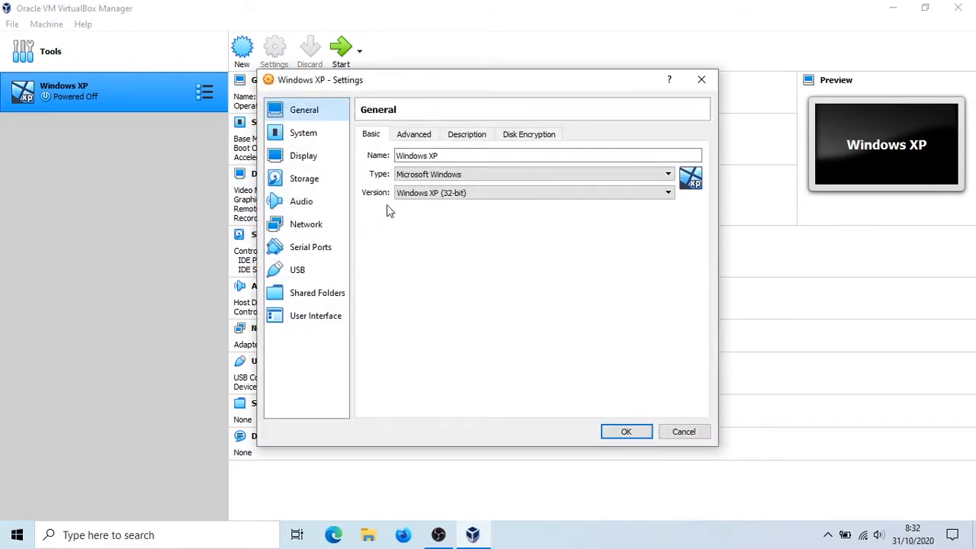
{"action": "left_click", "coordinate": [423, 135]}
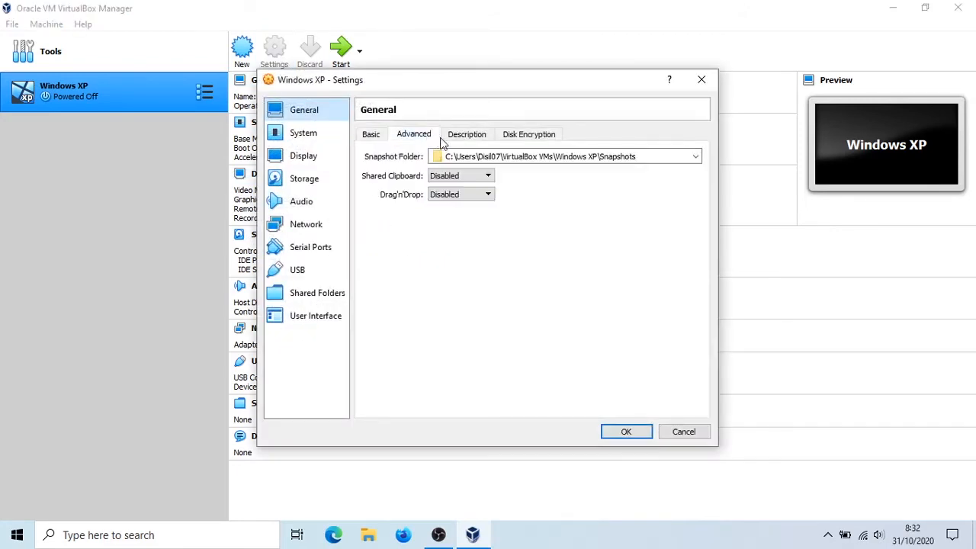
{"action": "left_click", "coordinate": [457, 176]}
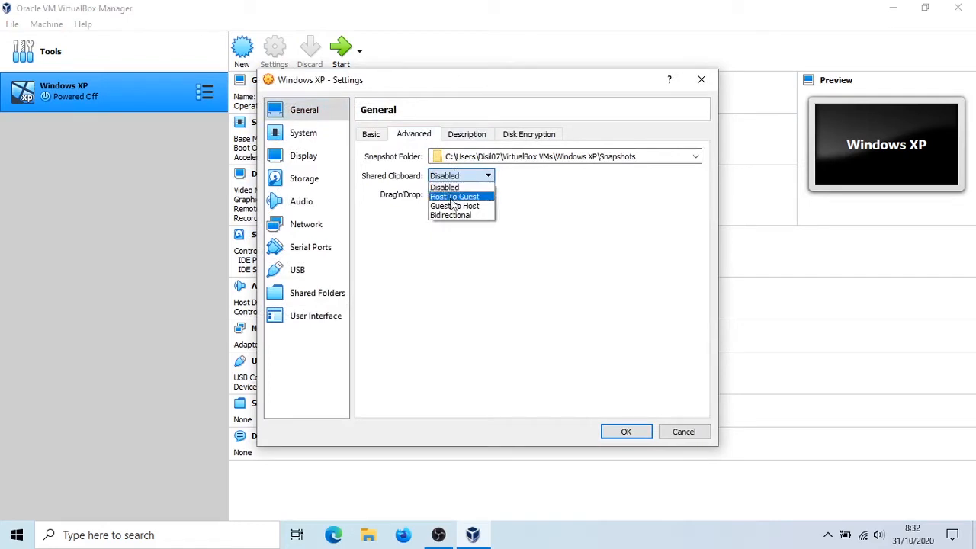
{"action": "left_click", "coordinate": [451, 217]}
{"action": "left_click", "coordinate": [452, 193]}
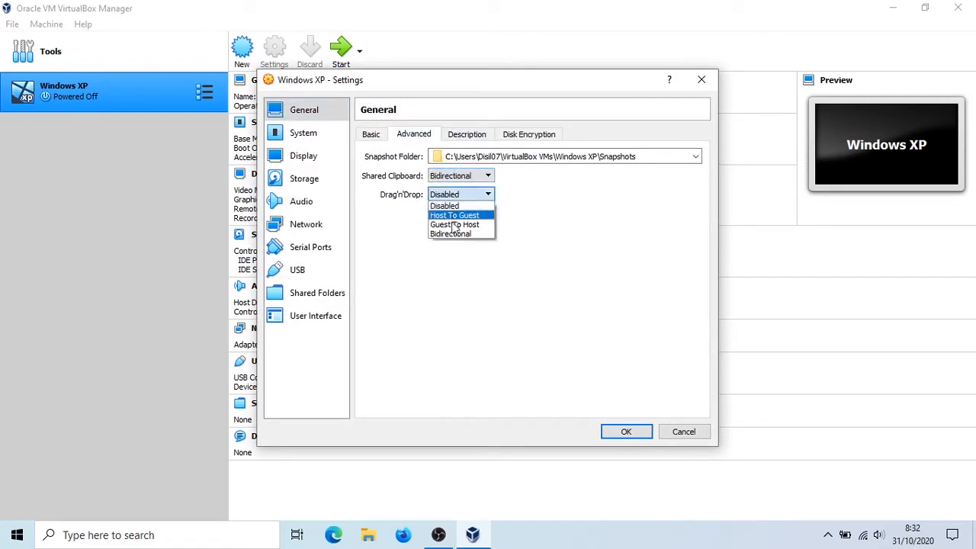
{"action": "left_click", "coordinate": [448, 234]}
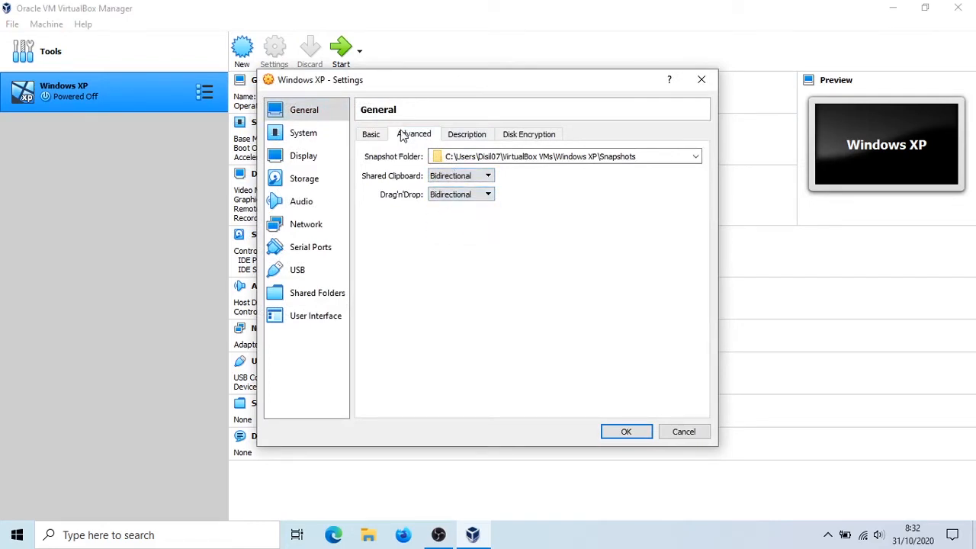
- In the machine's system settings, enable I/O APIC and raise the number of processors, then review the acceleration options
{"action": "left_click", "coordinate": [324, 135]}
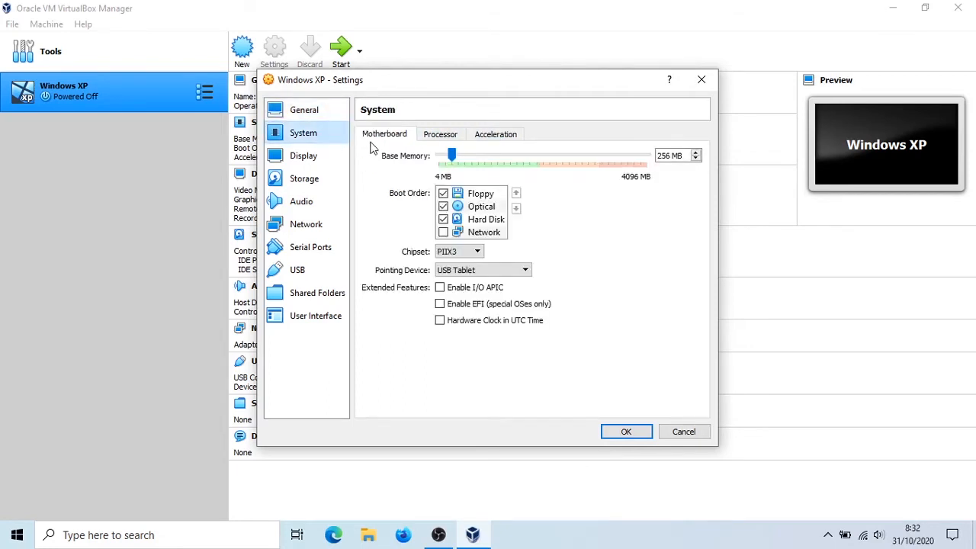
{"action": "left_click", "coordinate": [492, 288]}
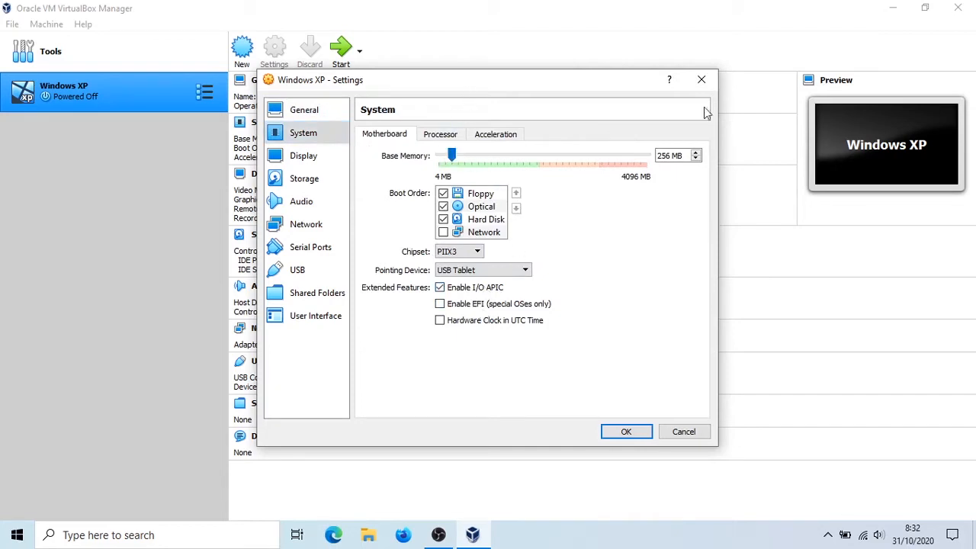
{"action": "left_click", "coordinate": [428, 137]}
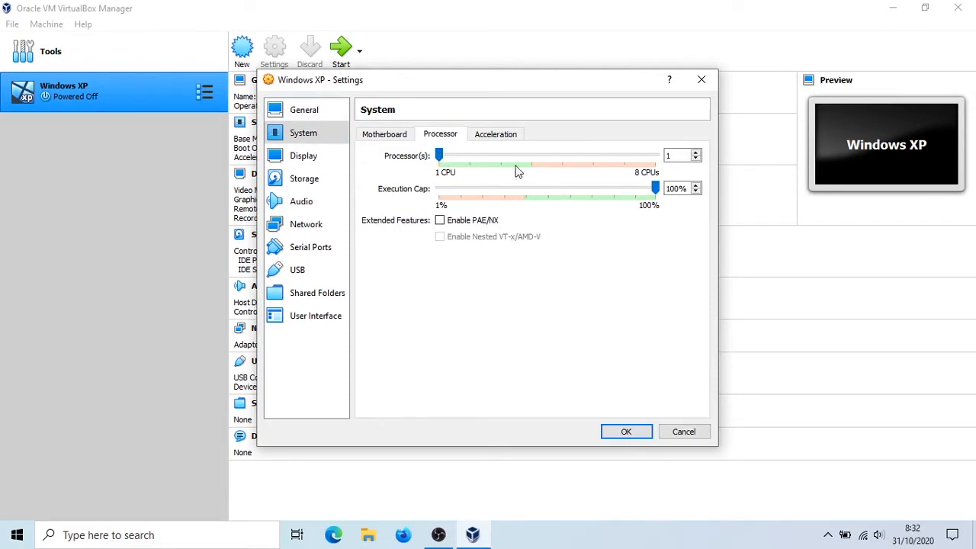
{"action": "left_click_drag", "start_coordinate": [442, 156], "coordinate": [460, 167]}
{"action": "left_click", "coordinate": [508, 141]}
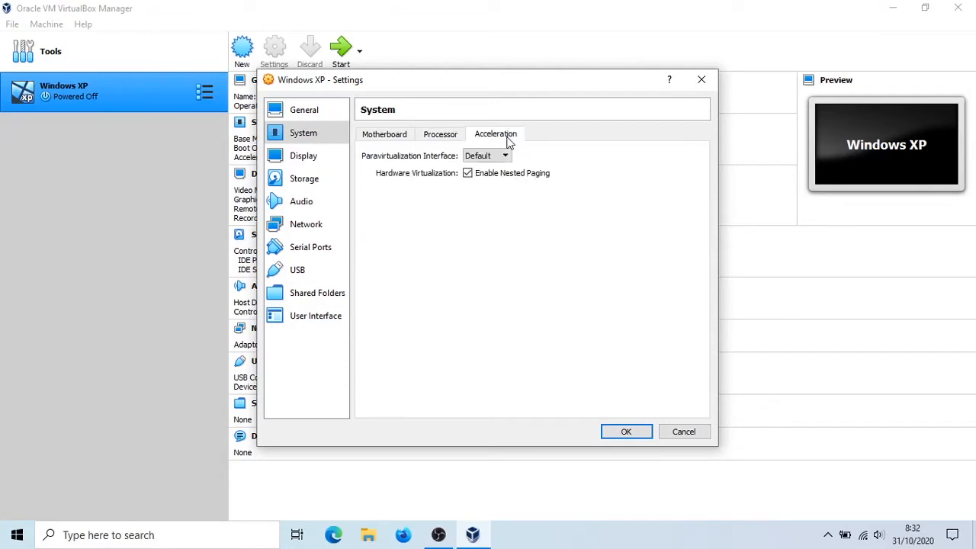
{"action": "left_click", "coordinate": [406, 135]}
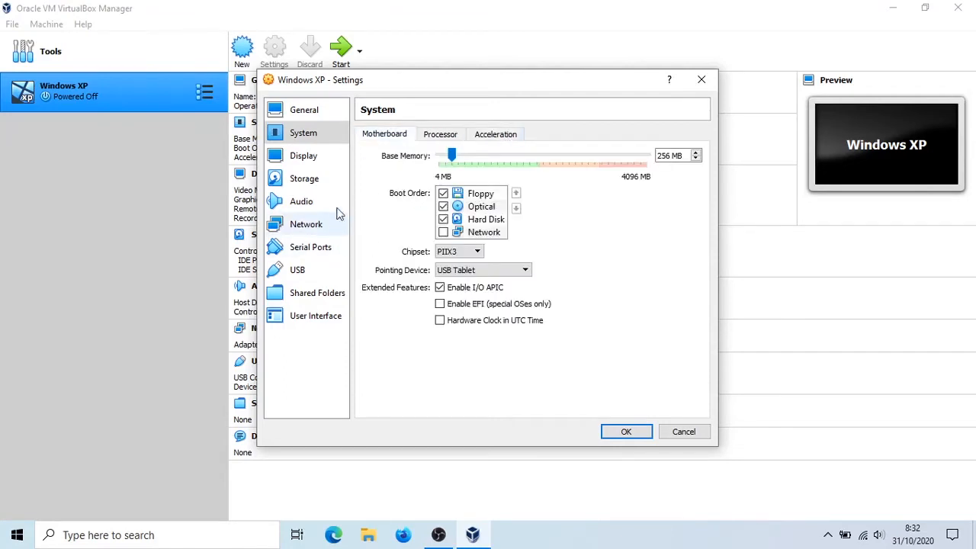
- Enable 3D acceleration in the Windows XP machine's display settings
{"action": "left_click", "coordinate": [297, 159]}
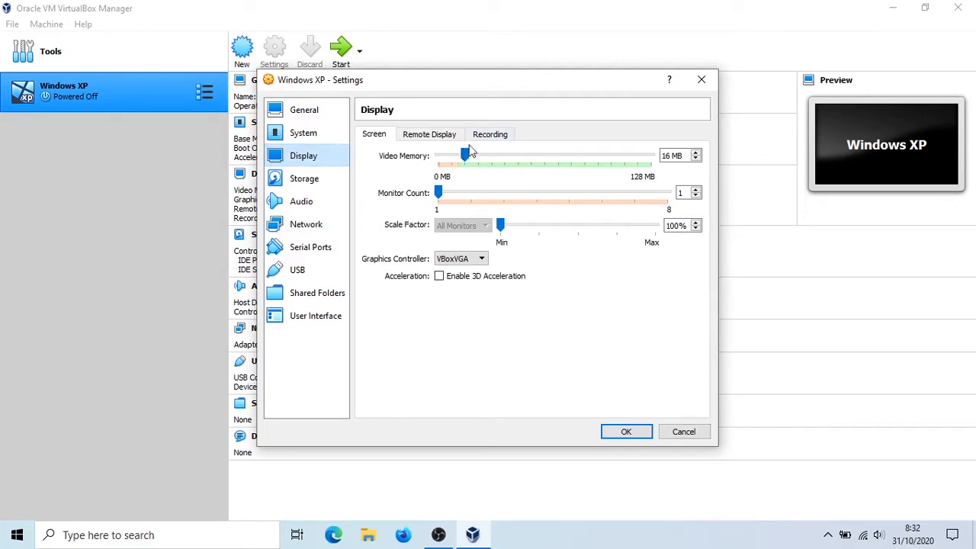
{"action": "left_click", "coordinate": [439, 279]}
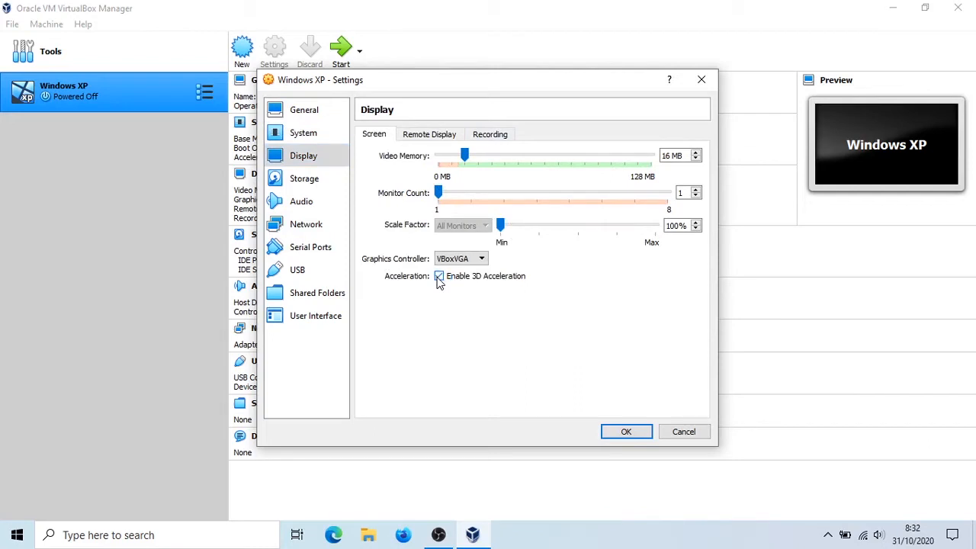
- In the storage settings, load the Windowstan_en_windows_xp_professional ISO from the VirtualBox folder in Documents into the empty IDE optical drive
{"action": "left_click", "coordinate": [296, 180]}
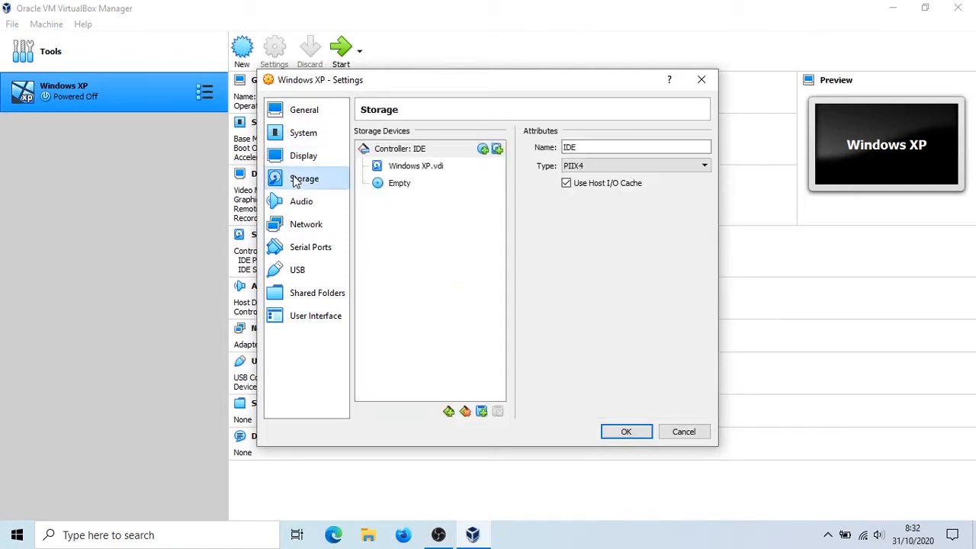
{"action": "left_click", "coordinate": [399, 188]}
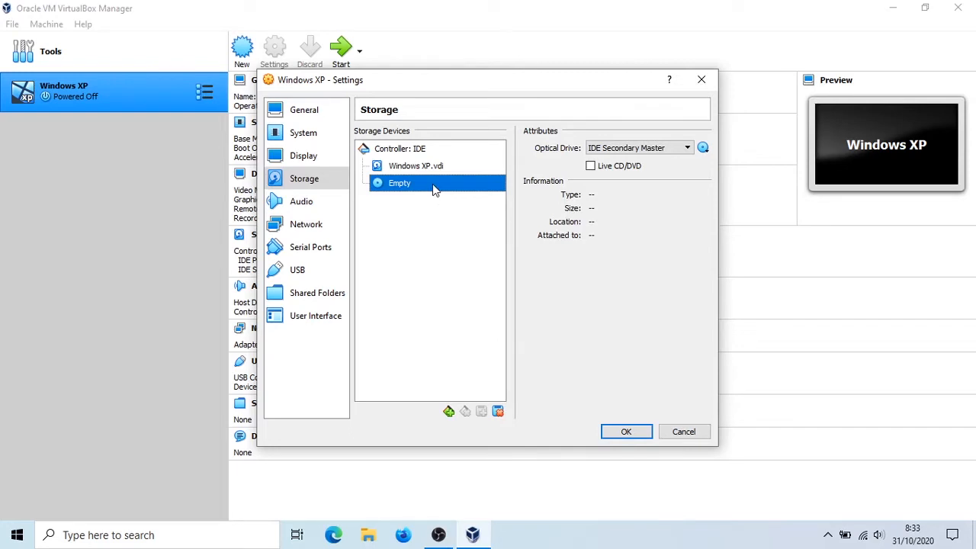
{"action": "left_click", "coordinate": [703, 148]}
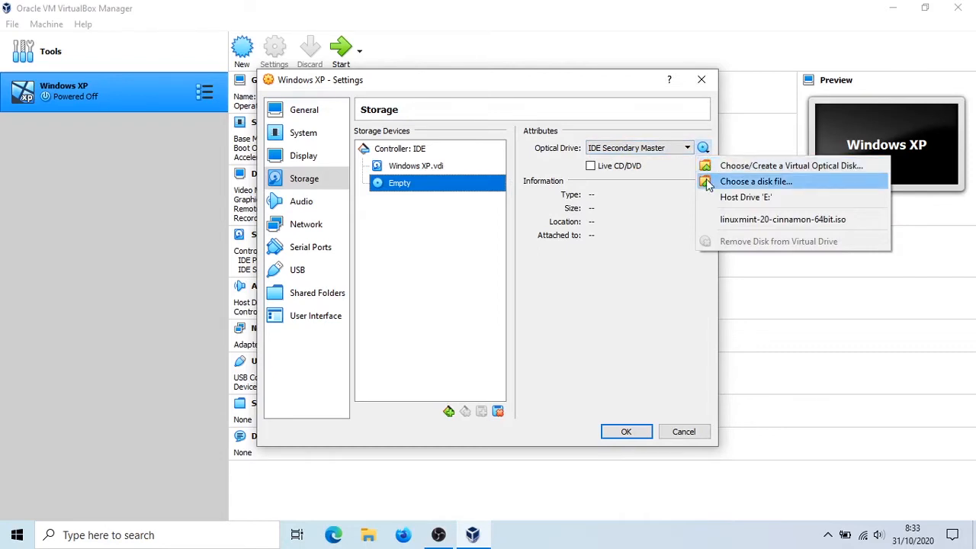
{"action": "left_click", "coordinate": [754, 181]}
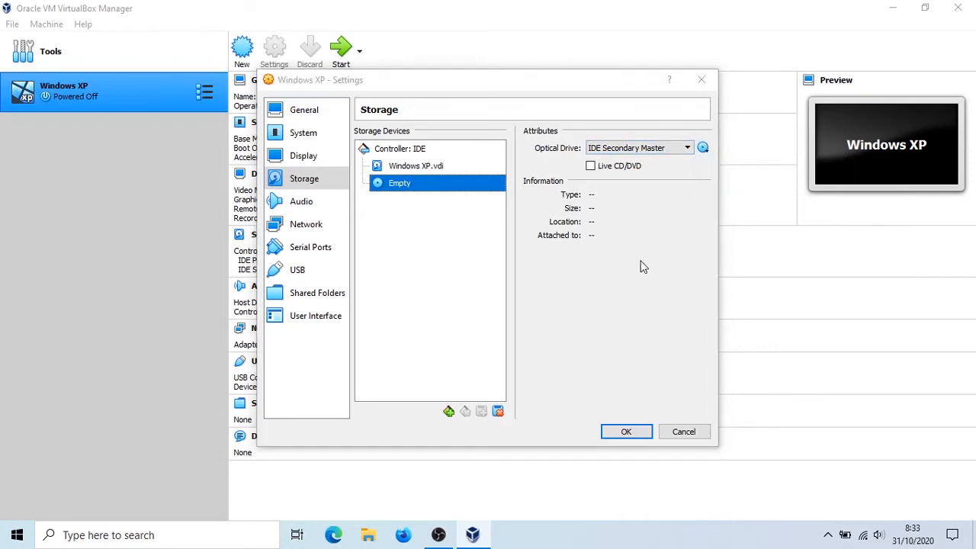
{"action": "left_click", "coordinate": [711, 389]}
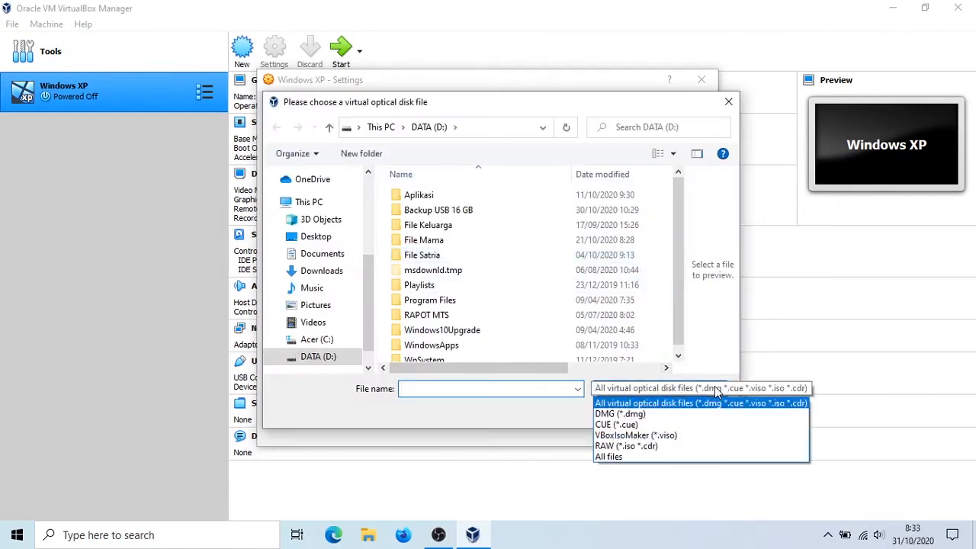
{"action": "left_click", "coordinate": [727, 385]}
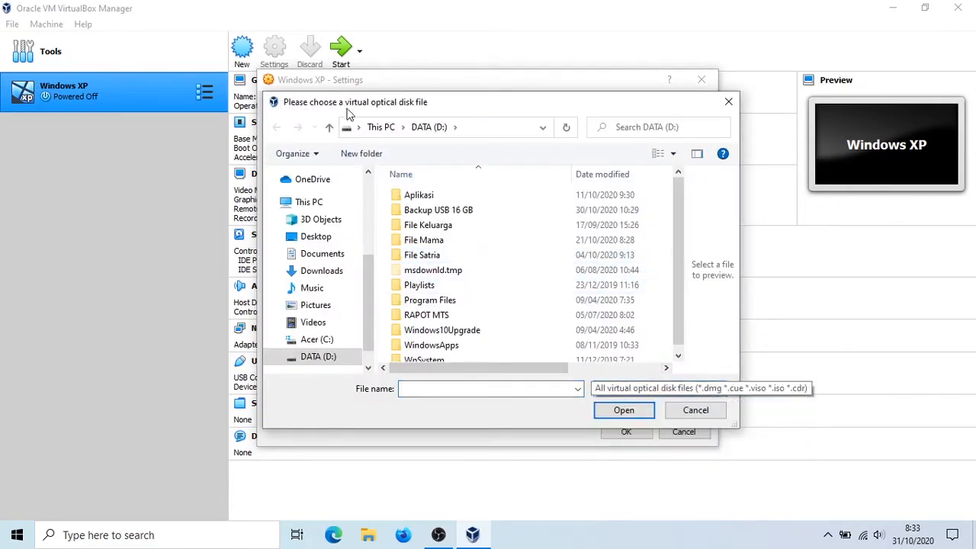
{"action": "scroll", "coordinate": [429, 298], "scroll_direction": "down", "scroll_amount": 1}
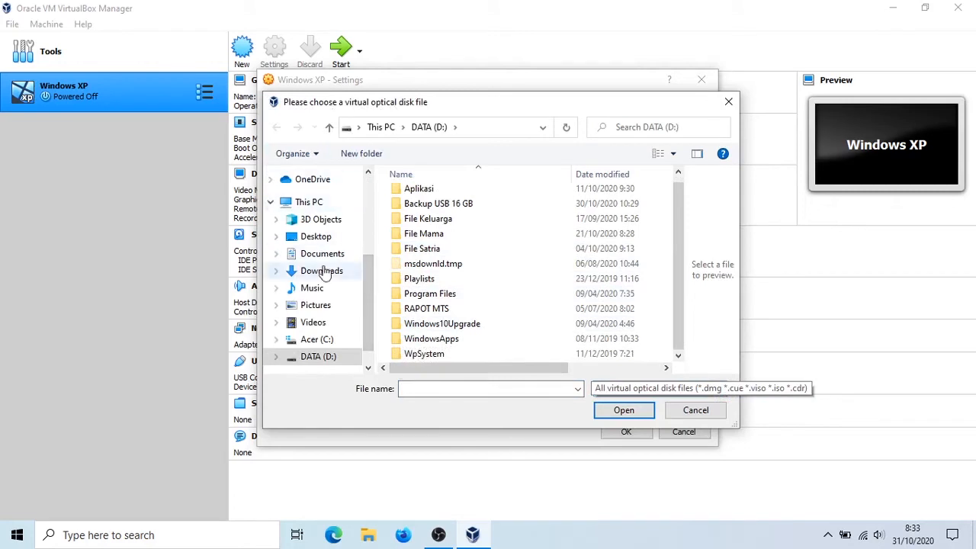
{"action": "left_click", "coordinate": [308, 254]}
{"action": "double_click", "coordinate": [462, 241]}
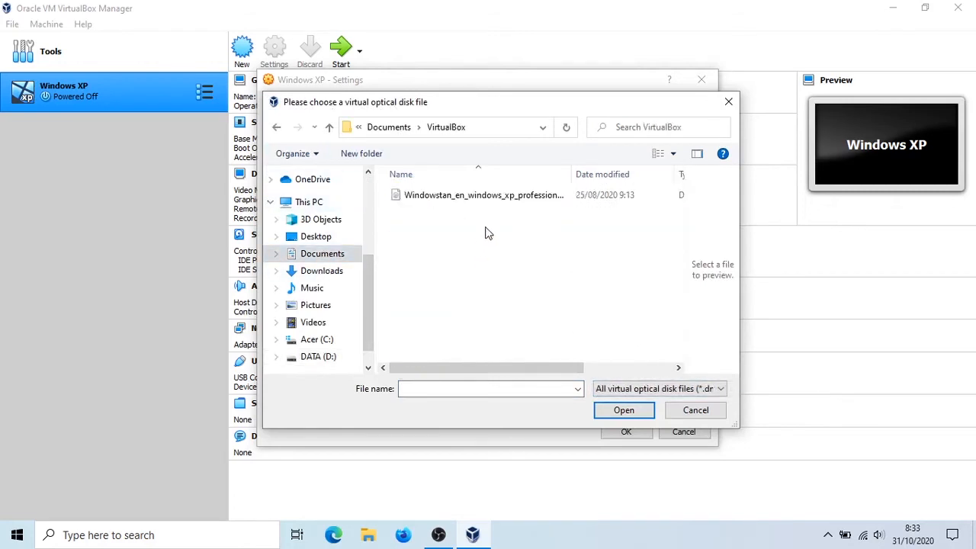
{"action": "left_click", "coordinate": [399, 198]}
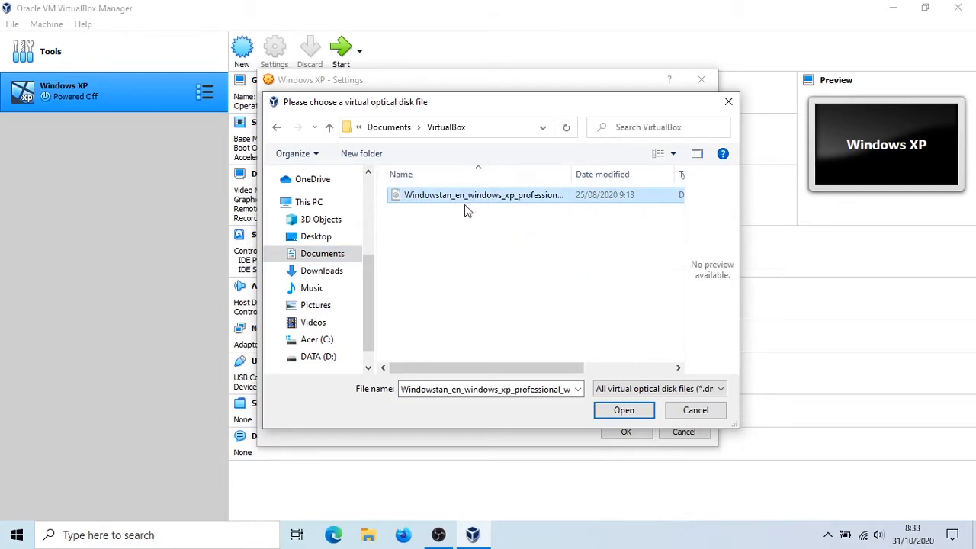
{"action": "left_click", "coordinate": [466, 240]}
{"action": "left_click", "coordinate": [473, 201]}
{"action": "left_click", "coordinate": [643, 410]}
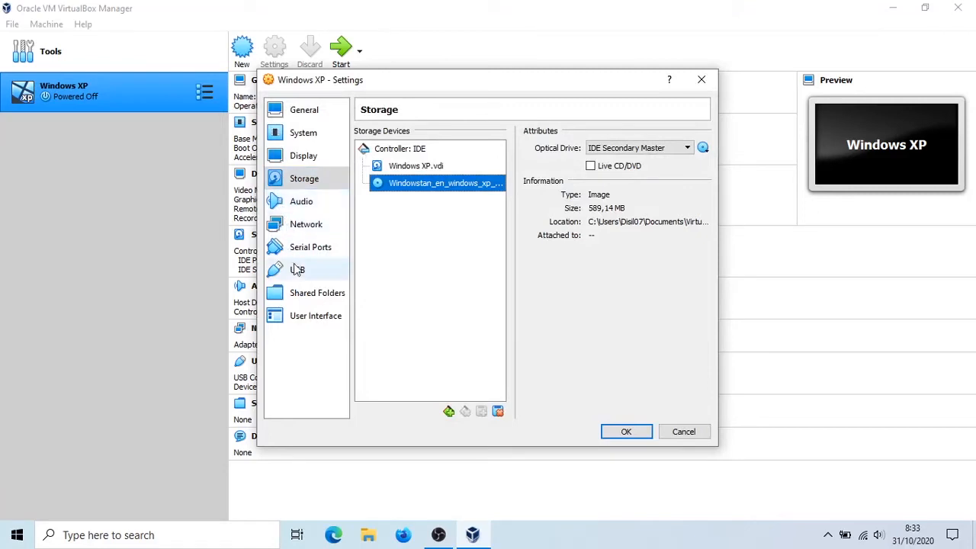
- Check the shared folders and save the machine's settings, then raise the display's video memory to 256 MB
{"action": "left_click", "coordinate": [298, 295]}
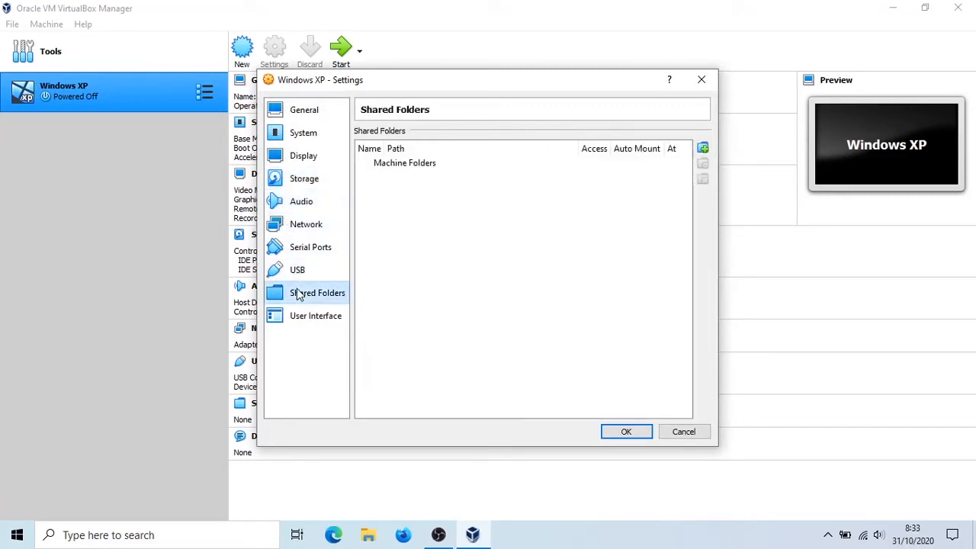
{"action": "left_click", "coordinate": [625, 432]}
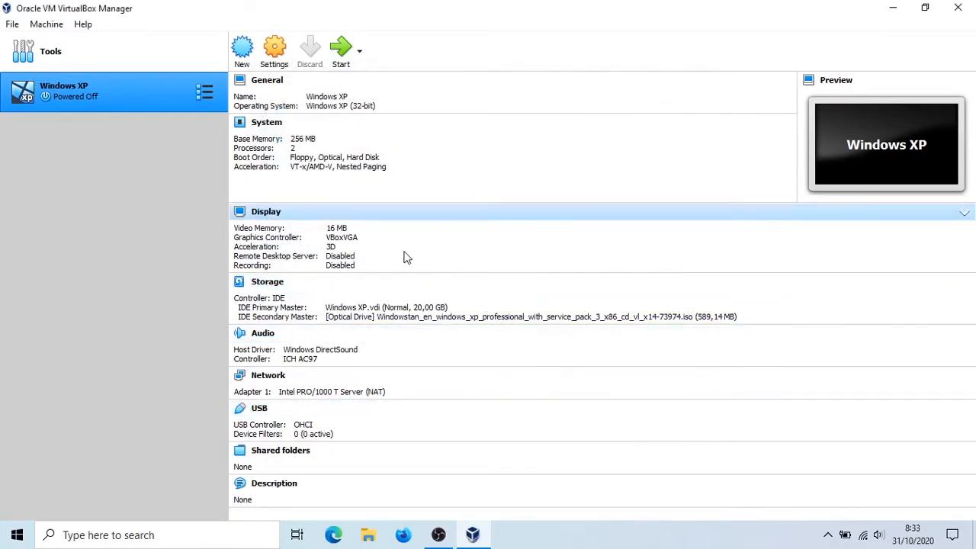
{"action": "left_click", "coordinate": [341, 230]}
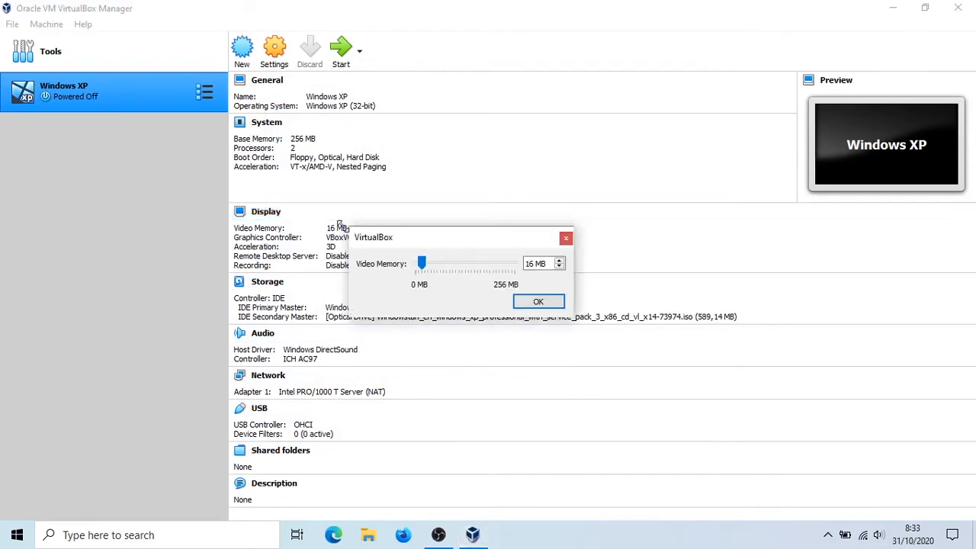
{"action": "left_click_drag", "start_coordinate": [449, 269], "coordinate": [516, 270]}
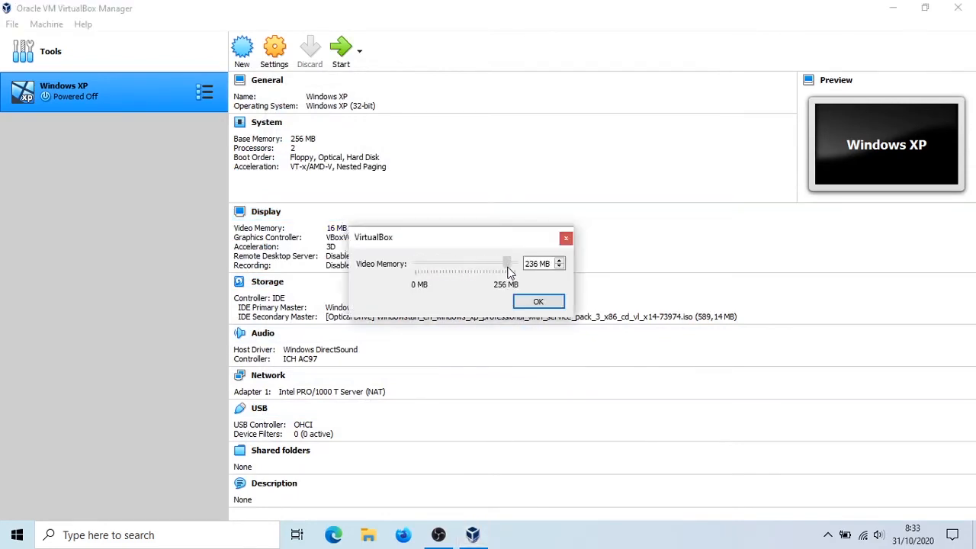
{"action": "left_click", "coordinate": [538, 303]}
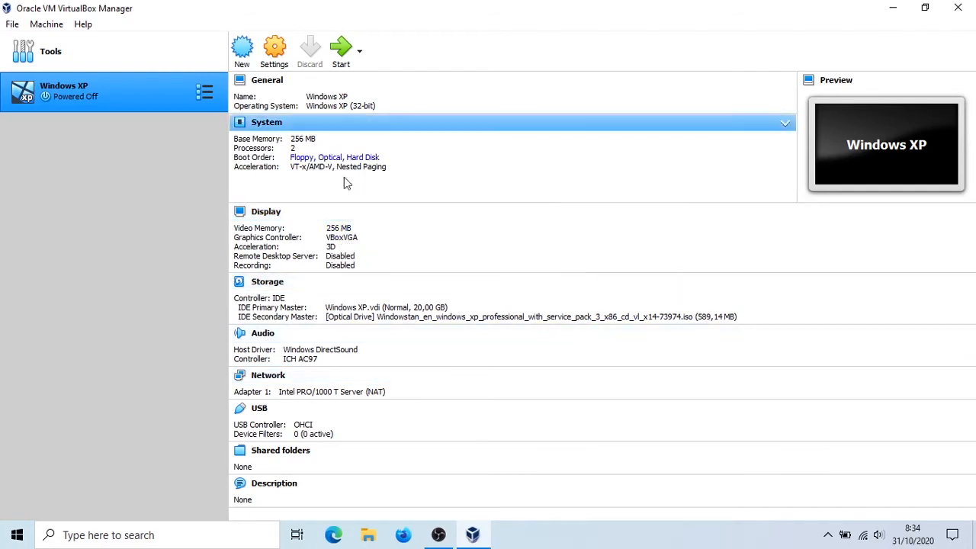
- Start the Windows XP machine and choose the Windowstan_en_windows_xp_professional ISO as its start-up disk
{"action": "left_click", "coordinate": [344, 60]}
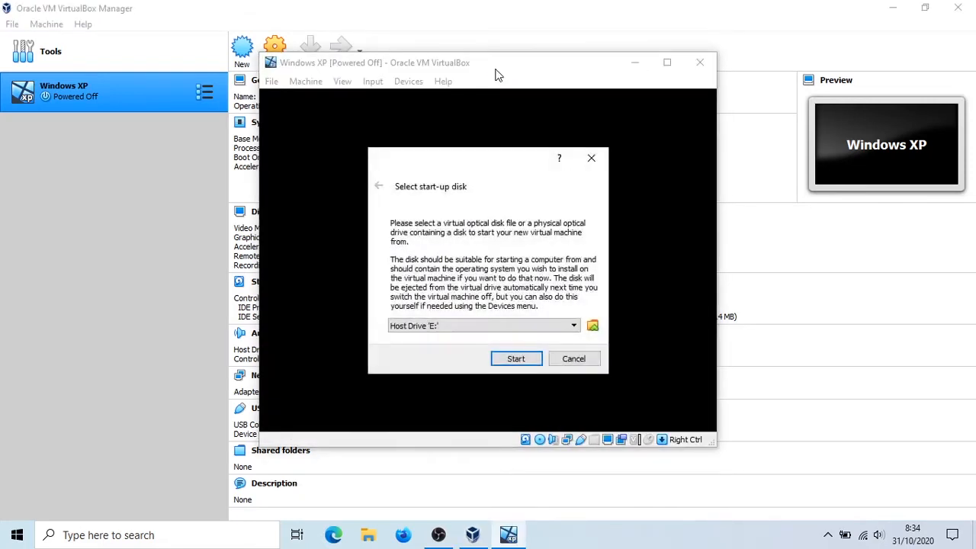
{"action": "left_click", "coordinate": [512, 325]}
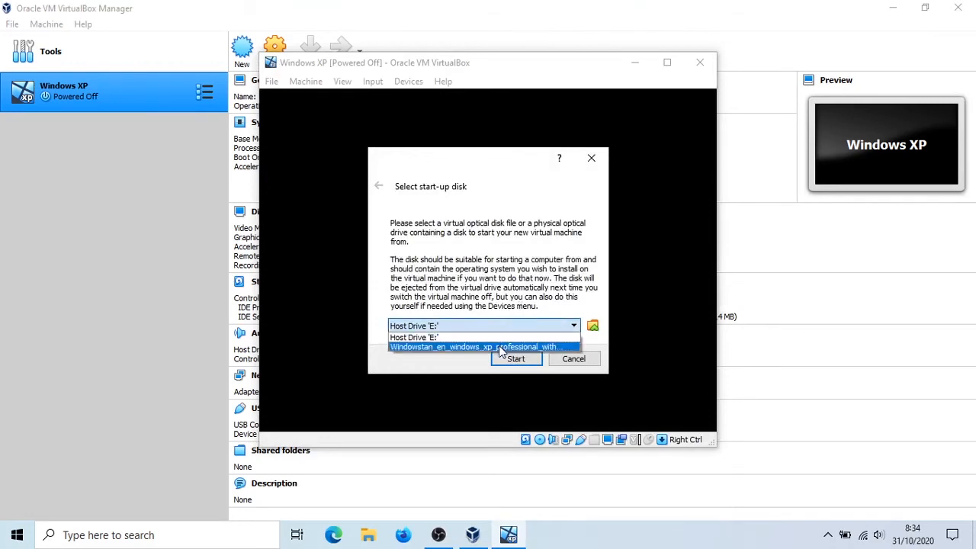
{"action": "left_click", "coordinate": [423, 348]}
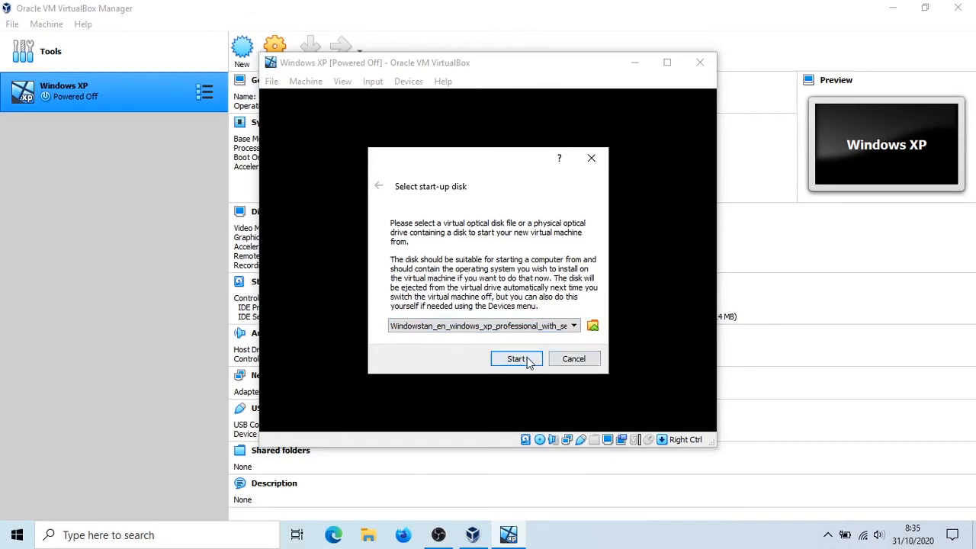
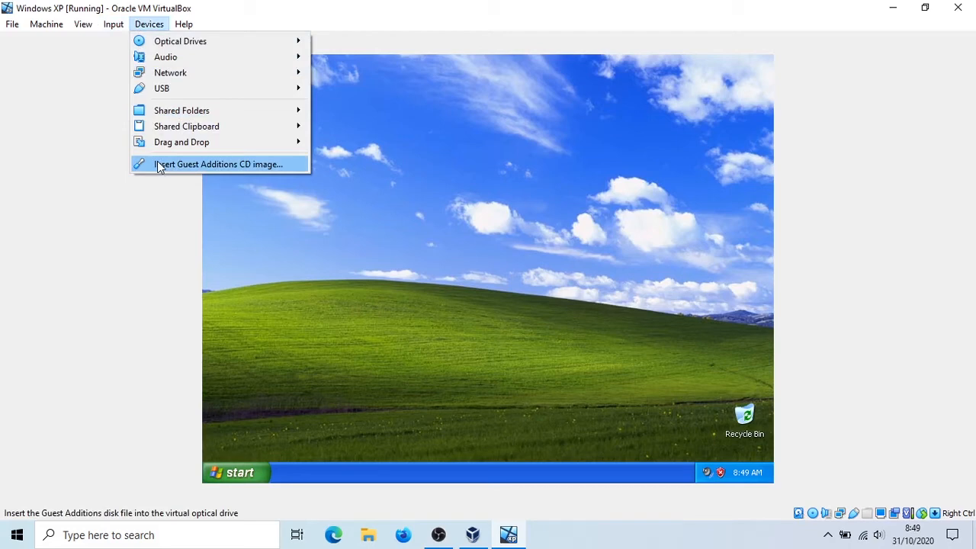
- Insert the Guest Additions CD image, close My Computer in the guest and start installing Guest Additions 6.1.14 with the default components
{"action": "left_click", "coordinate": [160, 165]}
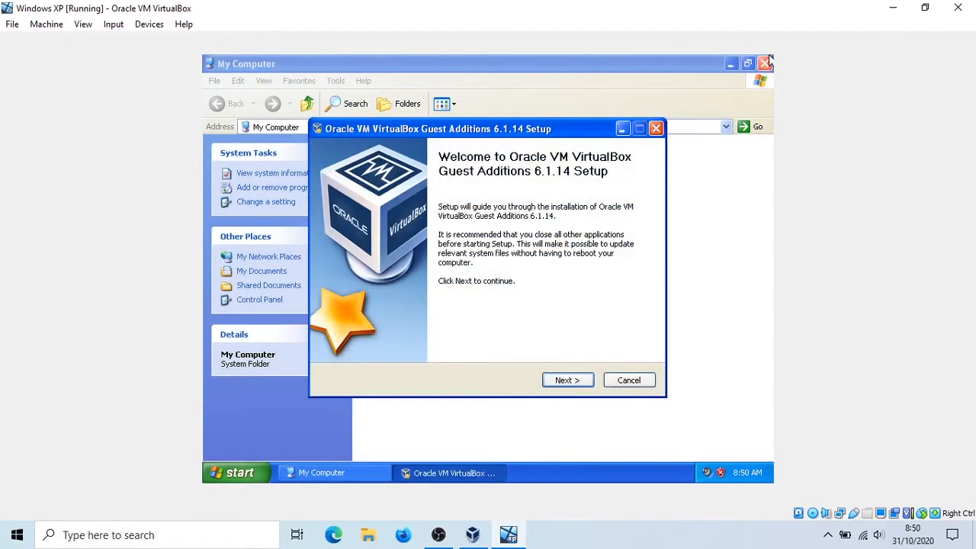
{"action": "left_click", "coordinate": [765, 58]}
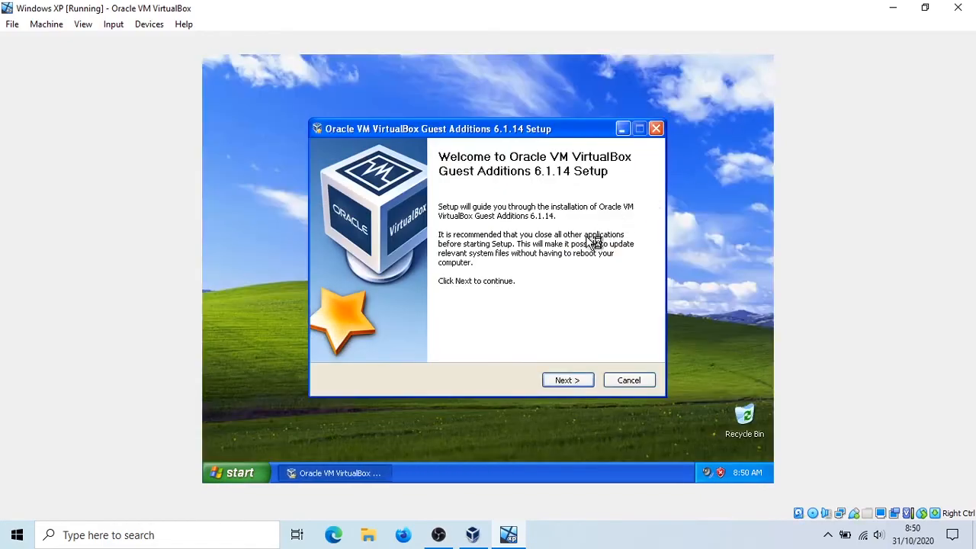
{"action": "left_click", "coordinate": [577, 380]}
{"action": "left_click", "coordinate": [574, 381]}
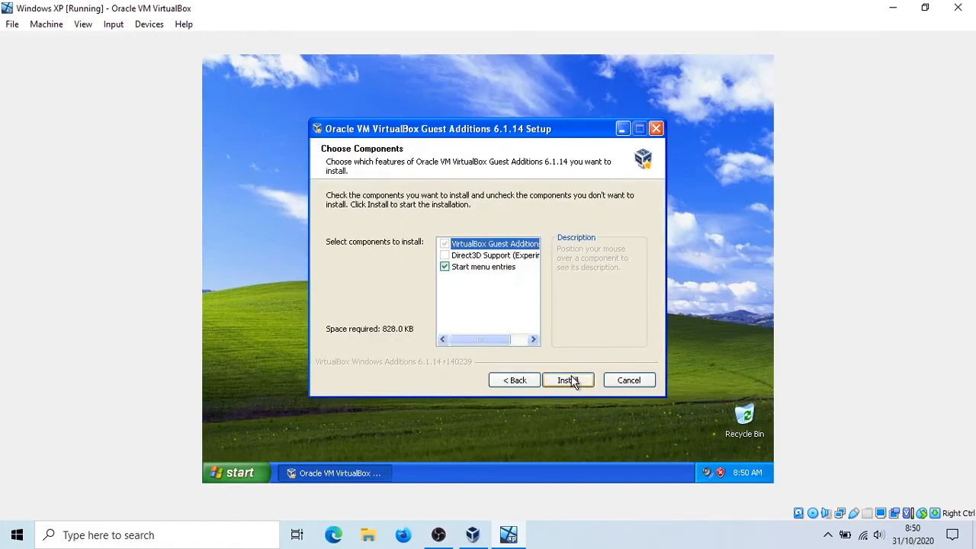
{"action": "left_click", "coordinate": [570, 380]}
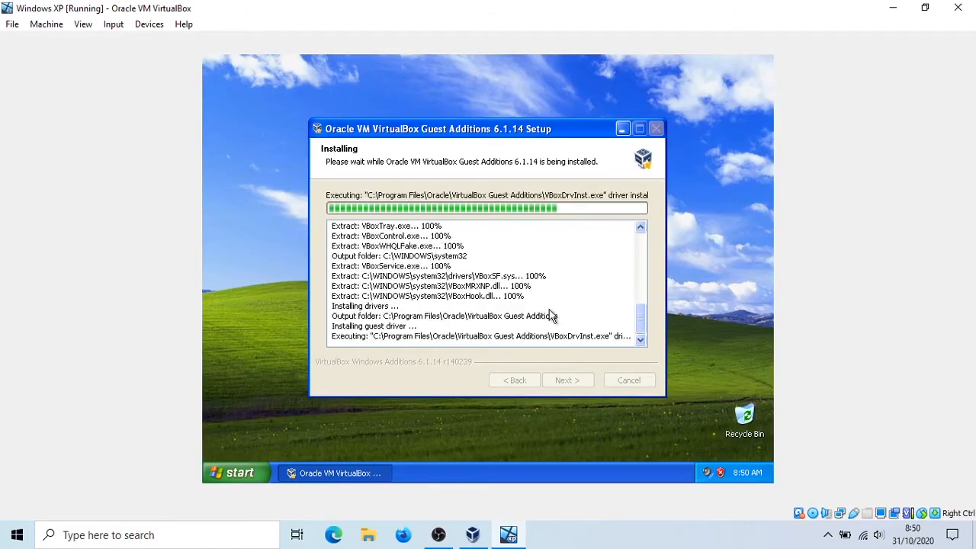
- Continue the Guest Additions installation despite the Windows Logo testing warning and finish setup with an immediate reboot
{"action": "left_click", "coordinate": [473, 537]}
{"action": "left_click", "coordinate": [692, 11]}
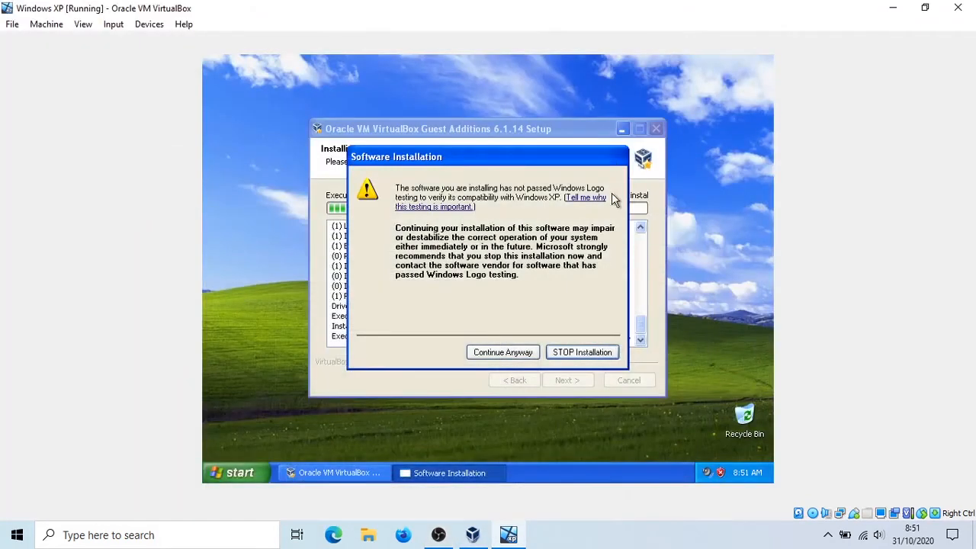
{"action": "left_click", "coordinate": [500, 352]}
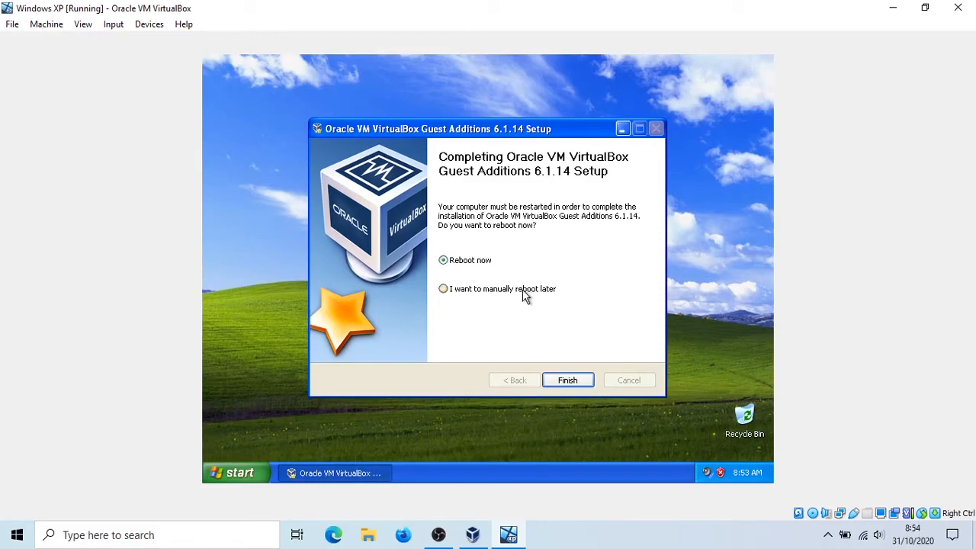
{"action": "left_click", "coordinate": [567, 380]}
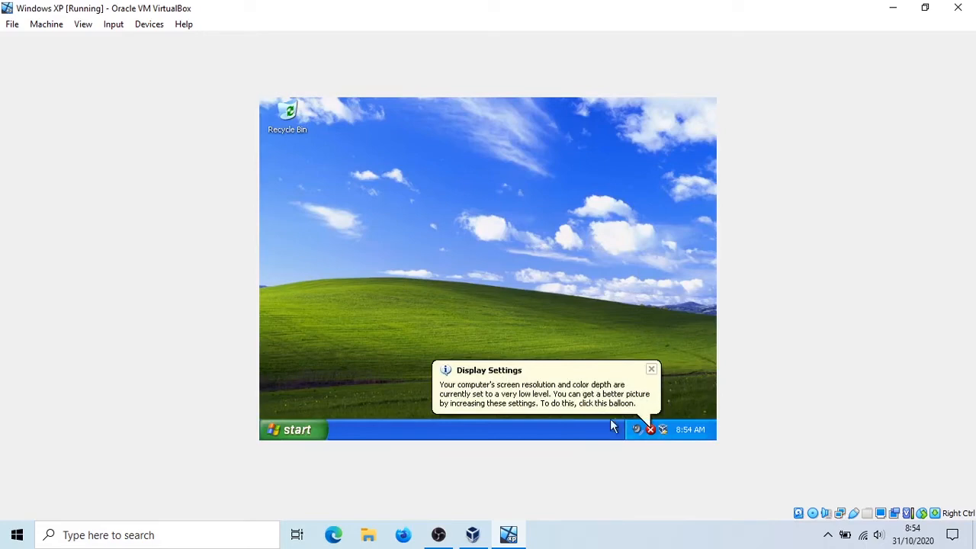
- Let Windows XP automatically correct the screen resolution and color depth, keep the new settings and dismiss the tour notification
{"action": "left_click", "coordinate": [633, 389]}
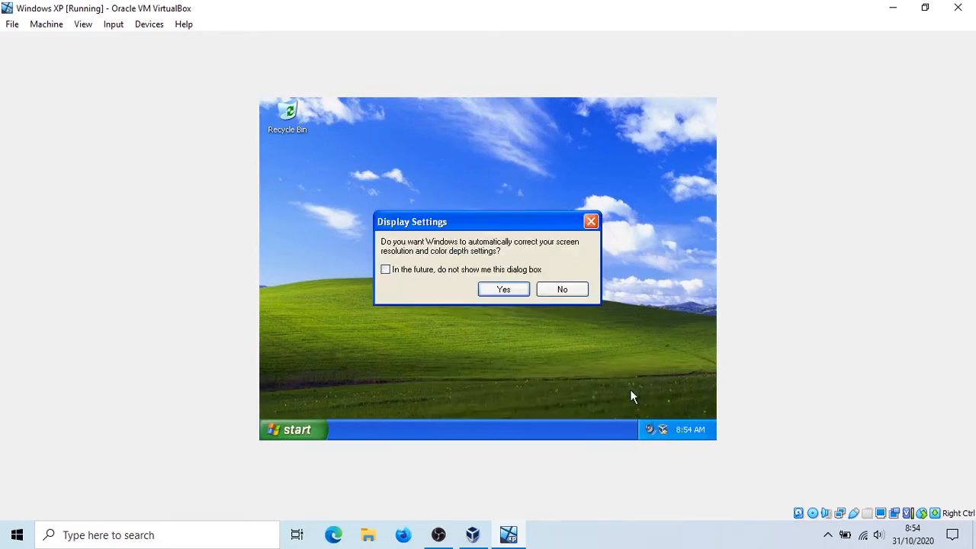
{"action": "left_click", "coordinate": [523, 292]}
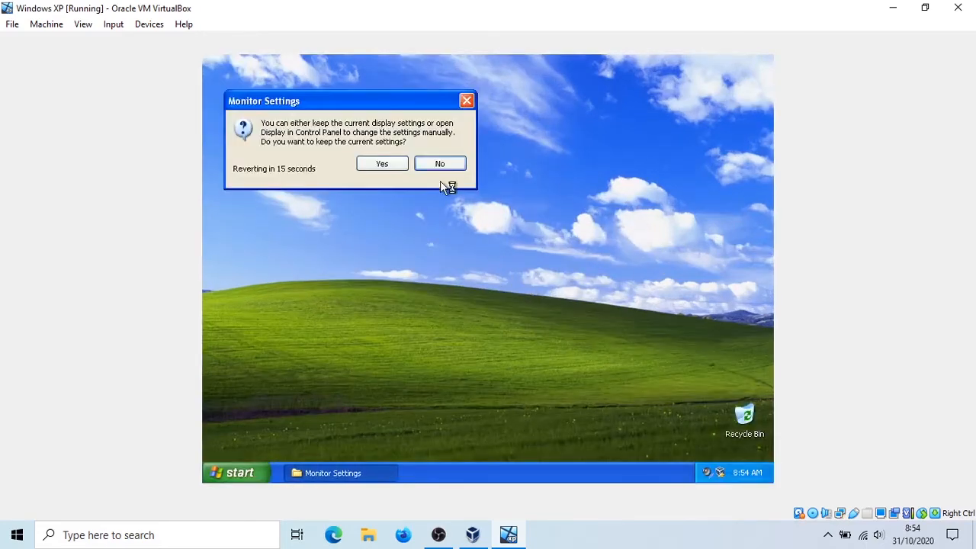
{"action": "left_click", "coordinate": [387, 164]}
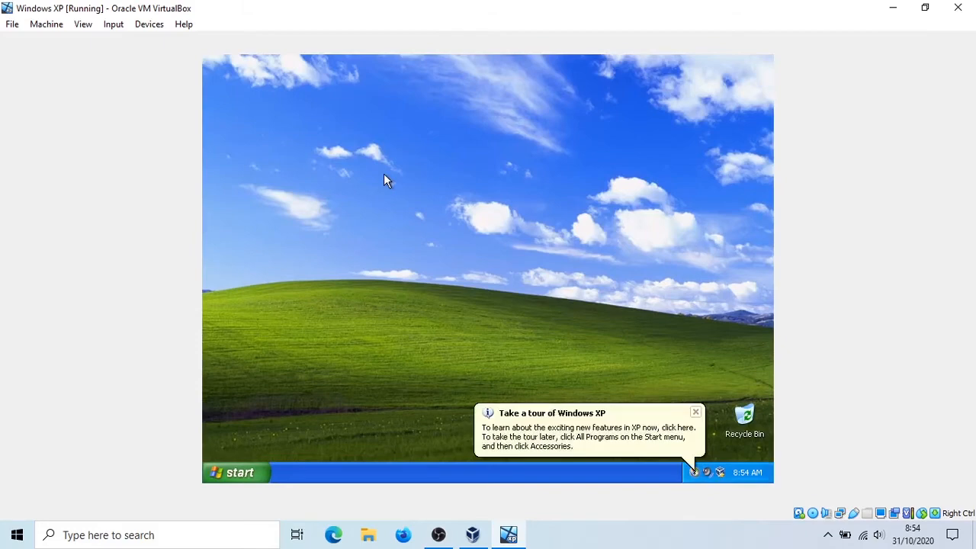
{"action": "left_click", "coordinate": [694, 412]}
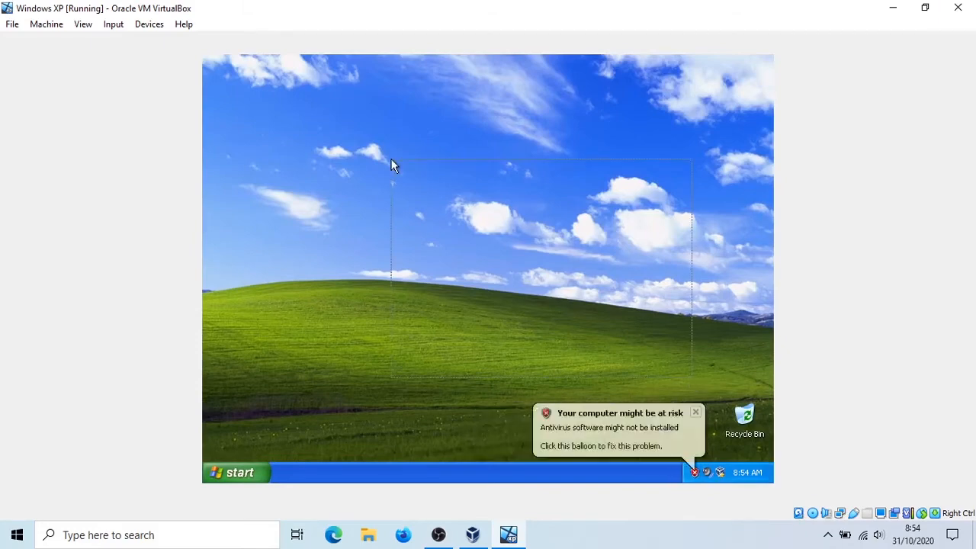
- Restore the virtual machine's window, resize it to fill the host desktop so the guest resolution adapts, and maximize it
{"action": "left_click", "coordinate": [925, 8]}
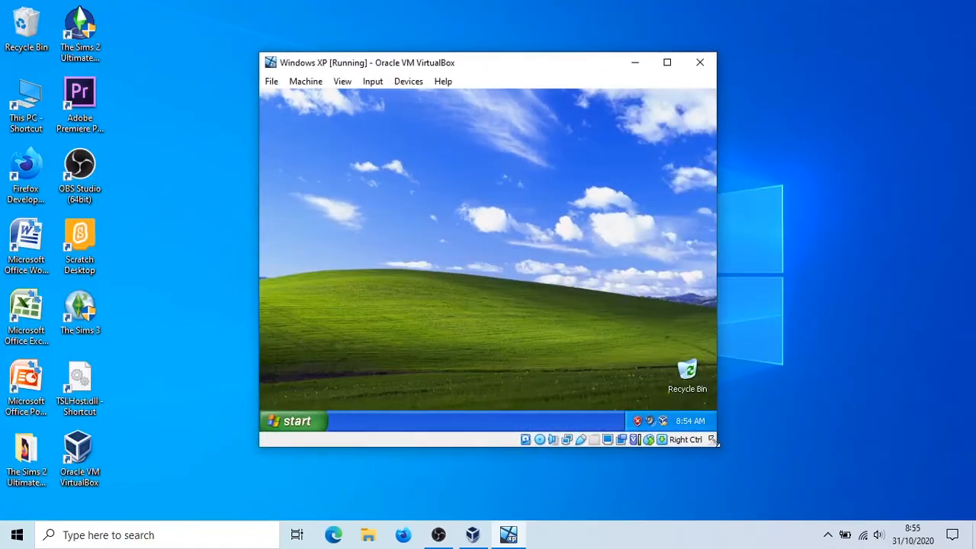
{"action": "left_click", "coordinate": [667, 62]}
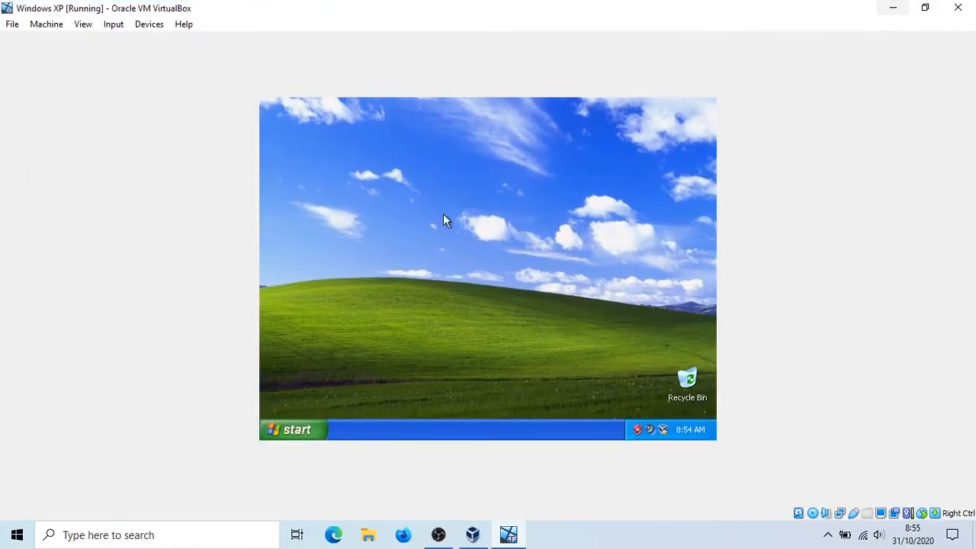
{"action": "left_click", "coordinate": [925, 8]}
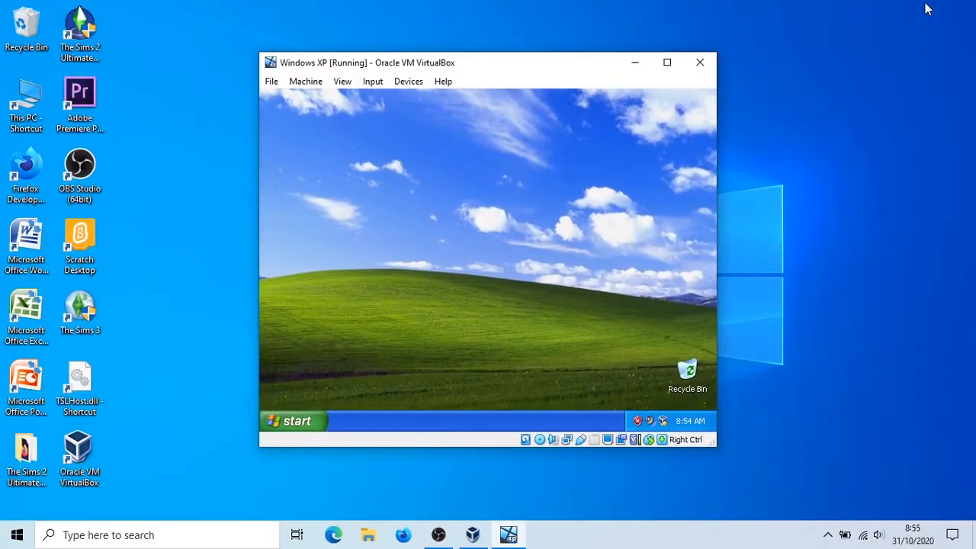
{"action": "left_click_drag", "start_coordinate": [714, 441], "coordinate": [762, 472]}
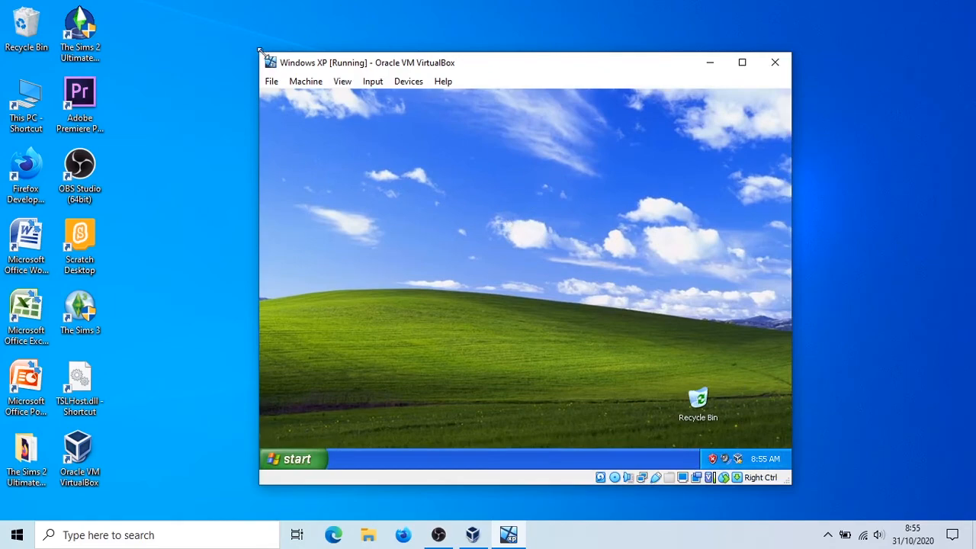
{"action": "left_click_drag", "start_coordinate": [256, 52], "coordinate": [8, 9]}
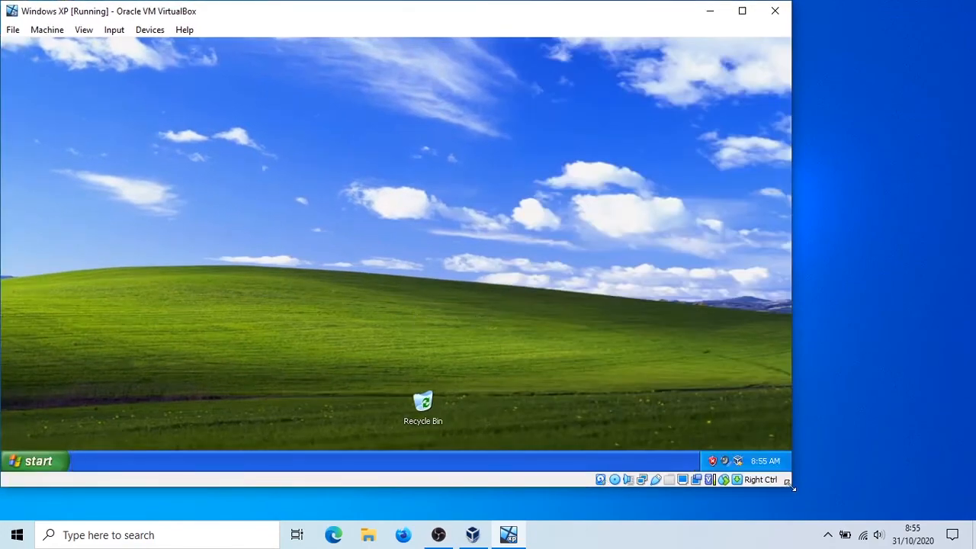
{"action": "left_click_drag", "start_coordinate": [791, 488], "coordinate": [972, 516]}
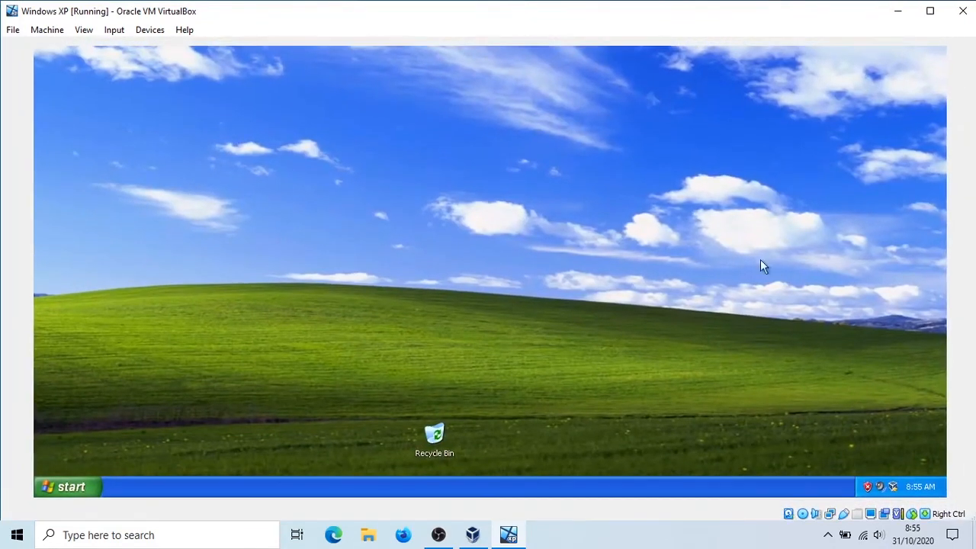
{"action": "left_click", "coordinate": [935, 12]}
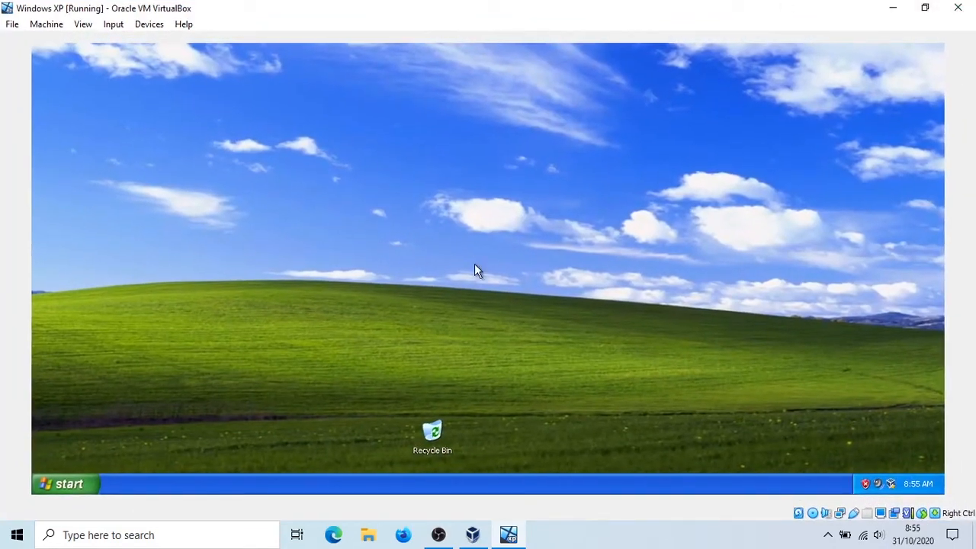
- Move the Recycle Bin icon to the lower-right corner of the Windows XP desktop
{"action": "left_click_drag", "start_coordinate": [298, 206], "coordinate": [712, 349]}
{"action": "left_click_drag", "start_coordinate": [435, 442], "coordinate": [768, 439]}
{"action": "left_click_drag", "start_coordinate": [910, 451], "coordinate": [909, 451]}
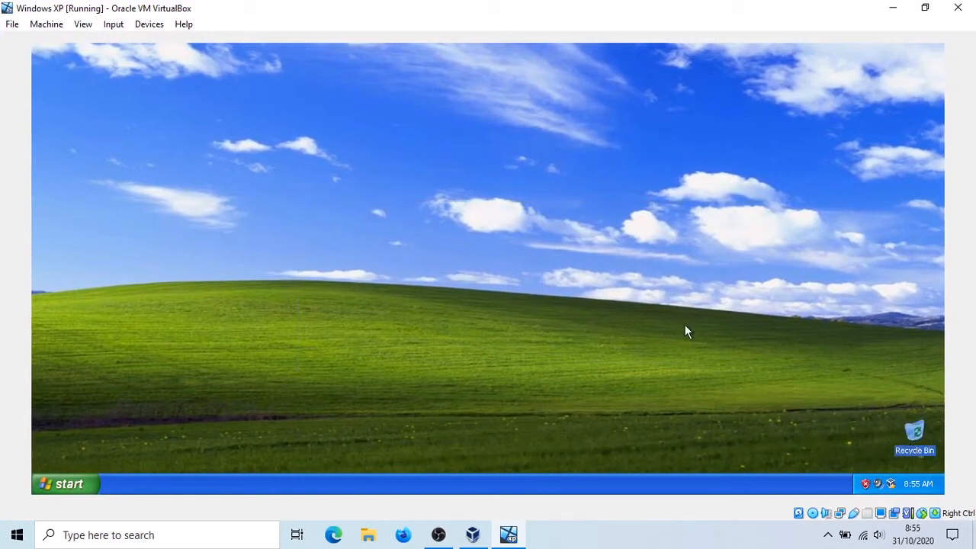
{"action": "left_click", "coordinate": [664, 324]}
- Remove the Guest Additions disk from the machine's virtual optical drive
{"action": "left_click", "coordinate": [127, 29]}
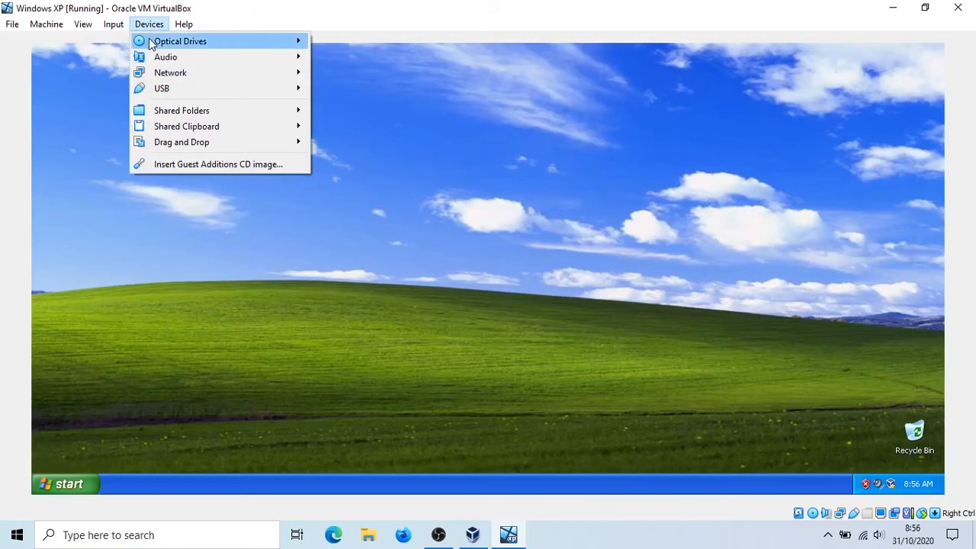
{"action": "mouse_move", "coordinate": [153, 42]}
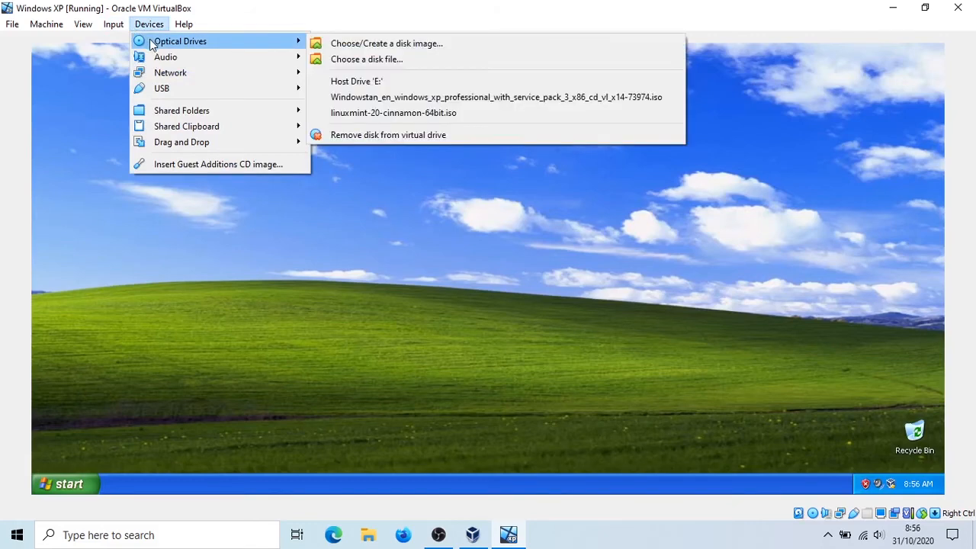
{"action": "left_click", "coordinate": [383, 134]}
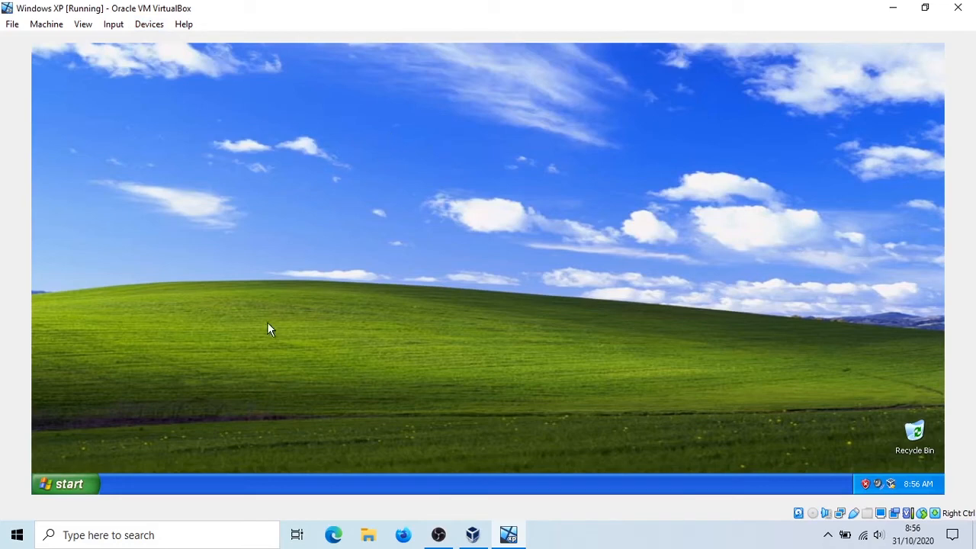
{"action": "left_click", "coordinate": [165, 29]}
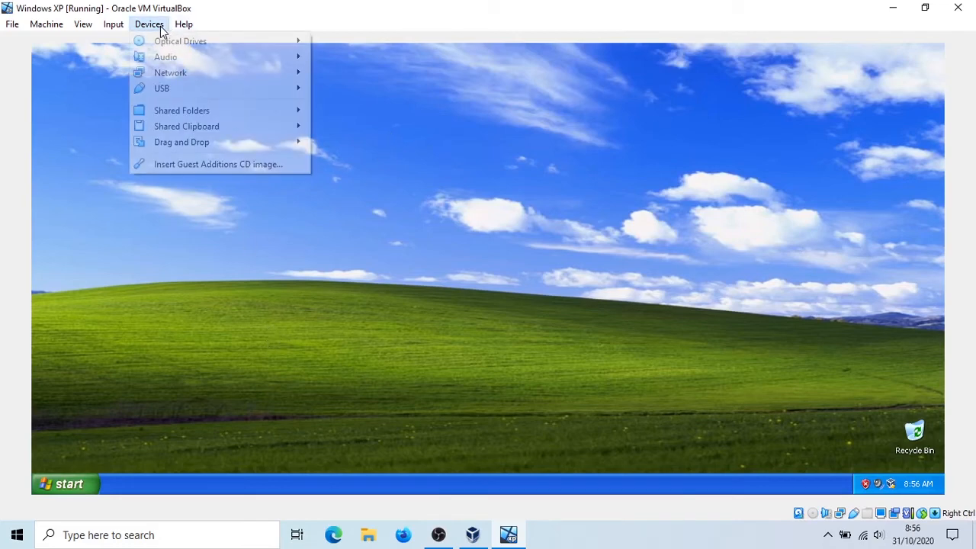
{"action": "left_click", "coordinate": [162, 31]}
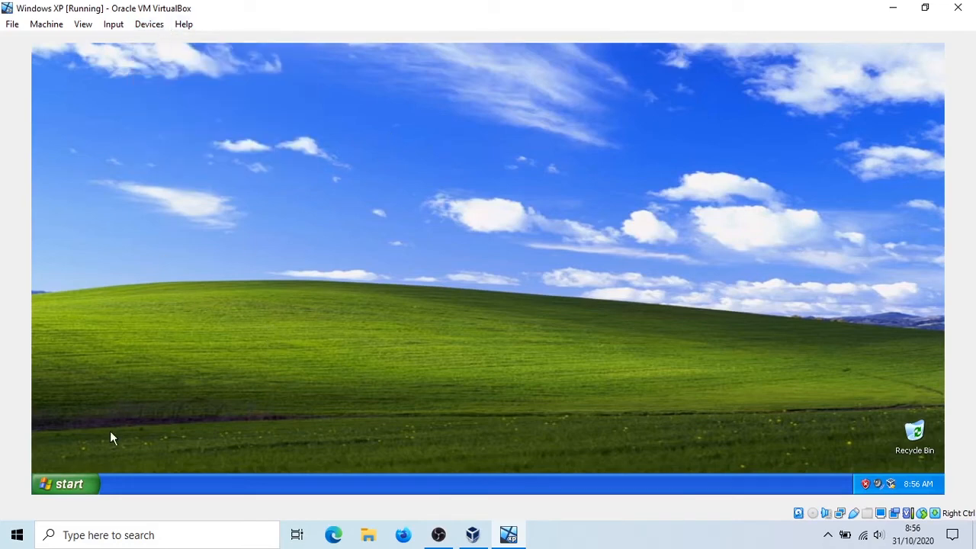
{"action": "left_click", "coordinate": [892, 7]}
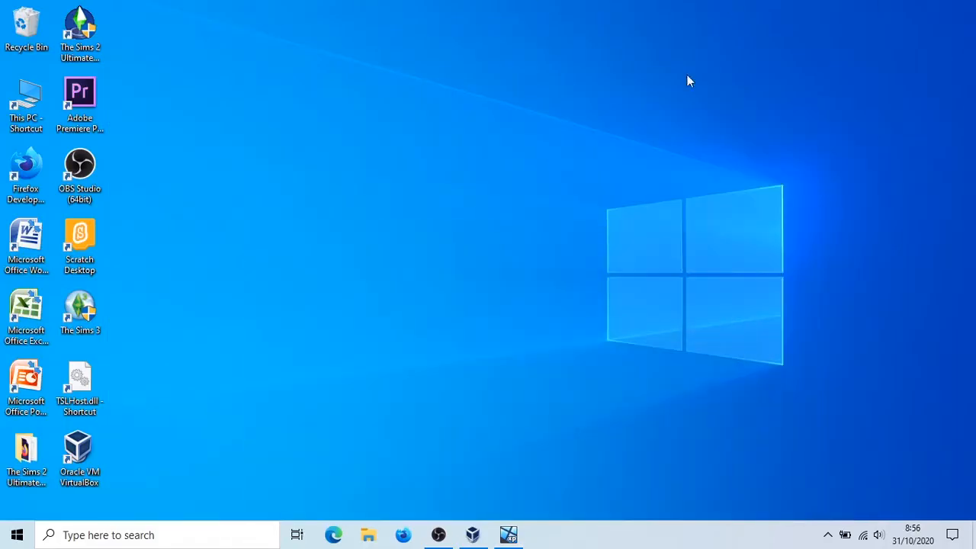
{"action": "left_click_drag", "start_coordinate": [396, 270], "coordinate": [854, 389]}
{"action": "left_click", "coordinate": [509, 537]}
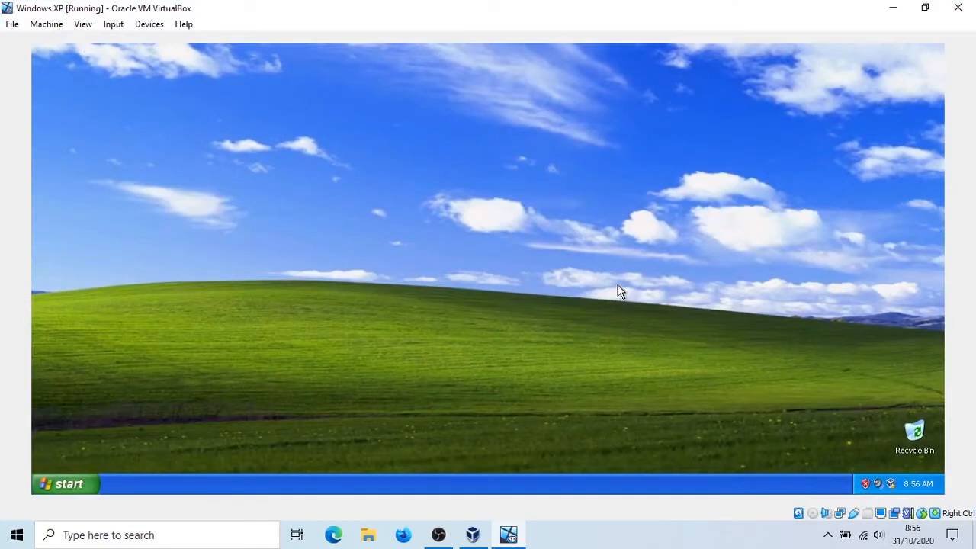
- Open the running machine's shared folders settings and start a new share, browsing for another folder as its path
{"action": "left_click", "coordinate": [144, 25]}
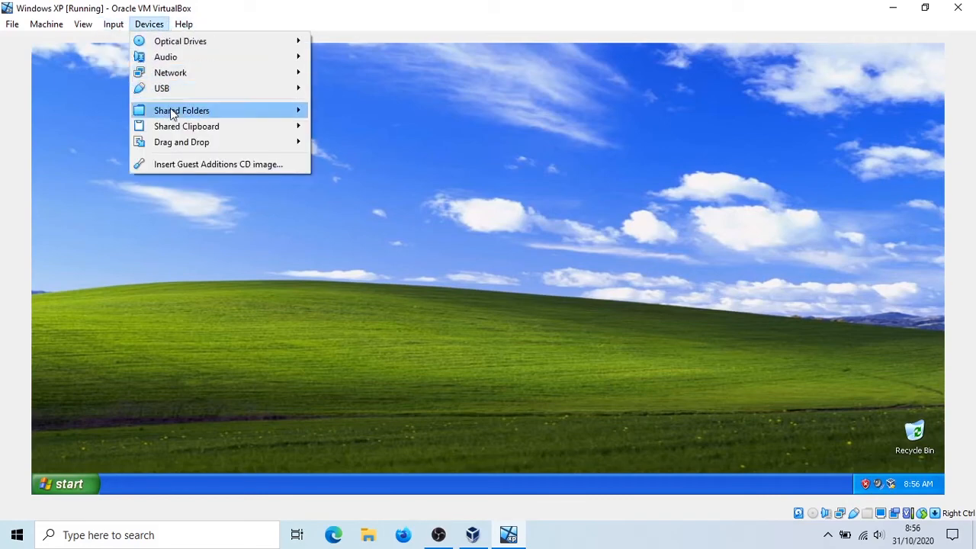
{"action": "mouse_move", "coordinate": [172, 112]}
{"action": "left_click", "coordinate": [382, 114]}
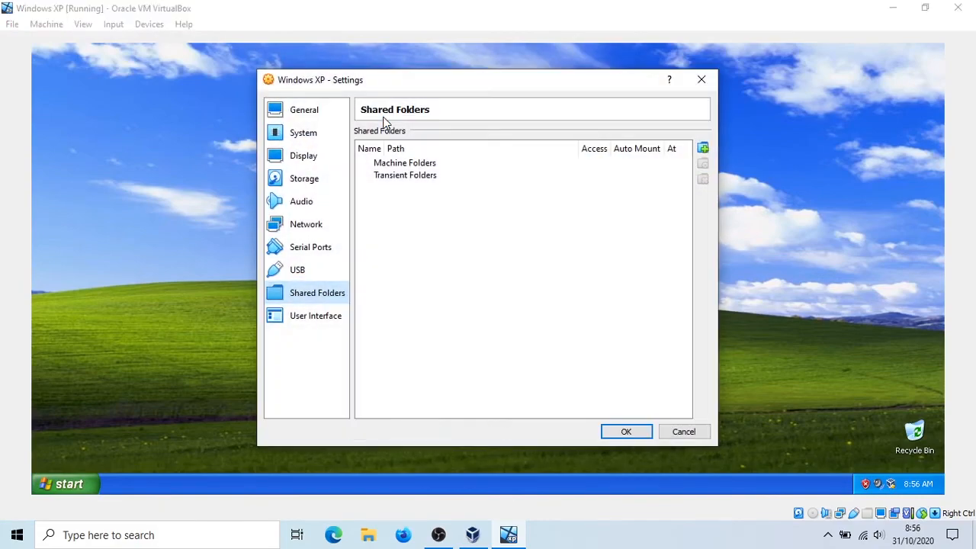
{"action": "left_click", "coordinate": [707, 150]}
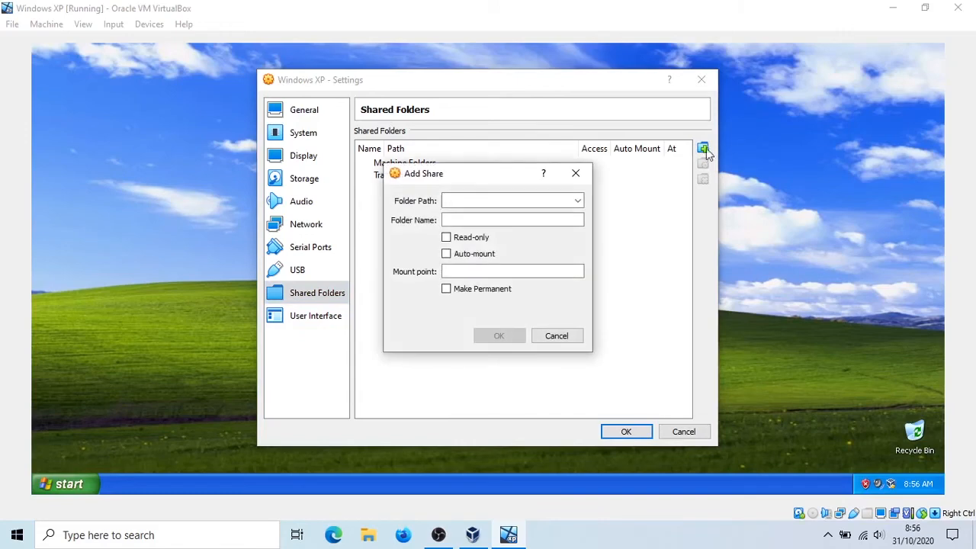
{"action": "left_click", "coordinate": [578, 203]}
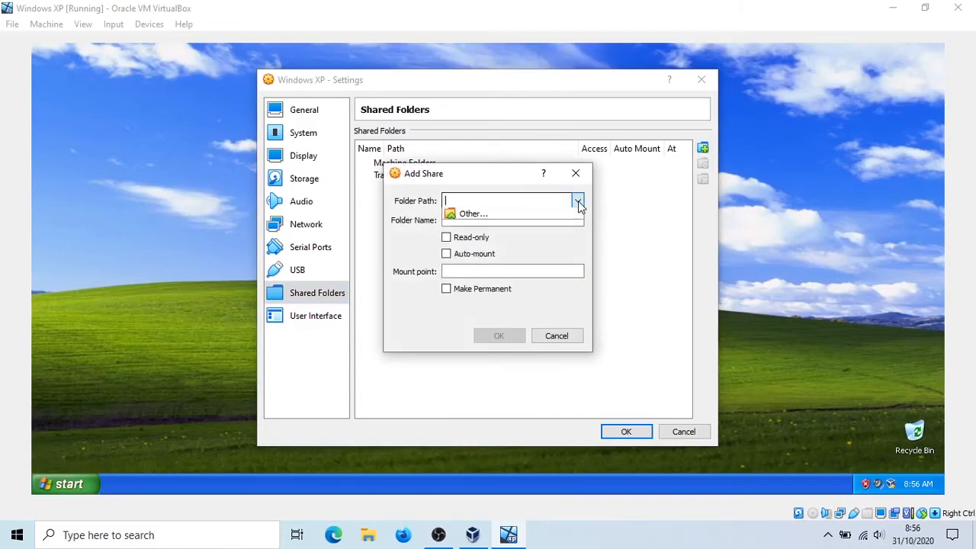
{"action": "left_click", "coordinate": [531, 224]}
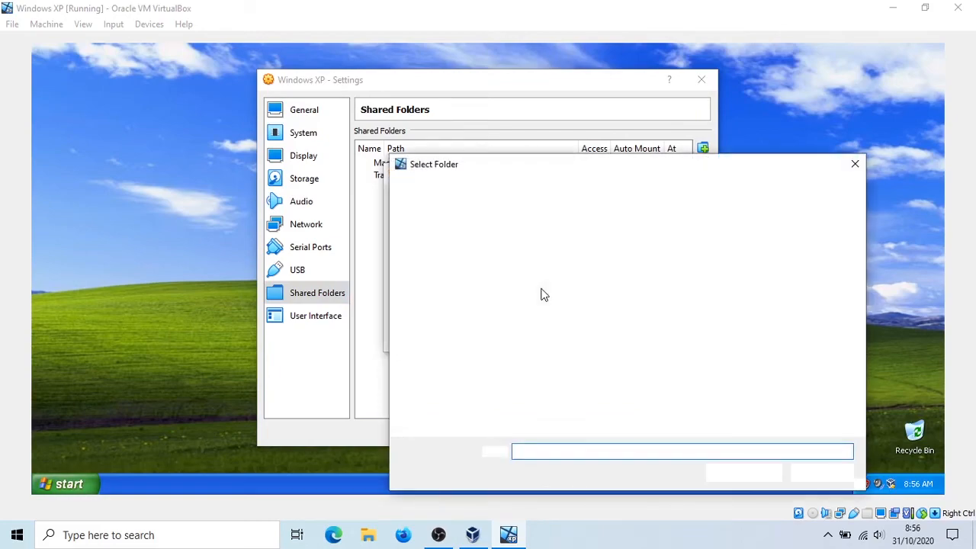
- Select the host's DATA (D:) drive as the folder path of the new share
{"action": "left_click_drag", "start_coordinate": [542, 166], "coordinate": [373, 53]}
{"action": "scroll", "coordinate": [304, 219], "scroll_direction": "down", "scroll_amount": 2}
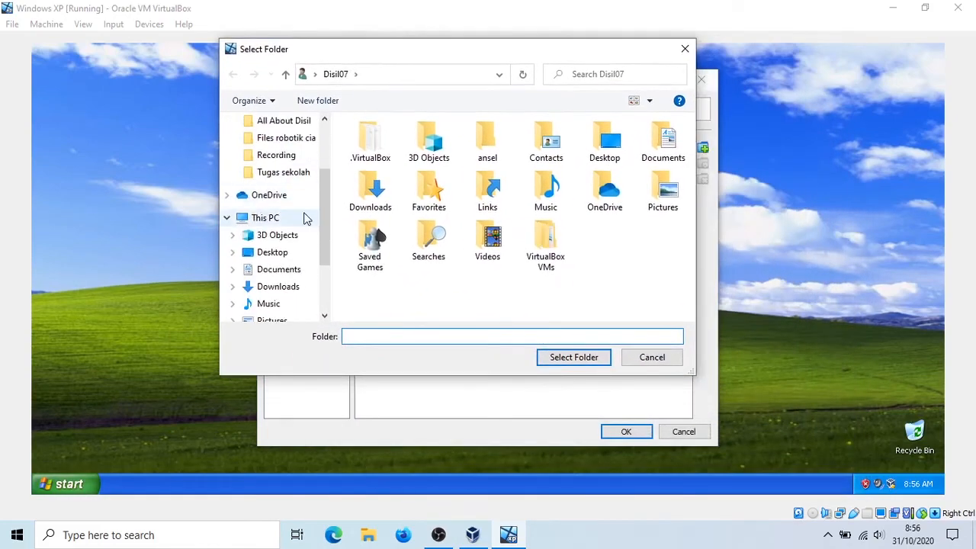
{"action": "scroll", "coordinate": [281, 220], "scroll_direction": "up", "scroll_amount": 2}
{"action": "left_click", "coordinate": [226, 133]}
{"action": "scroll", "coordinate": [271, 207], "scroll_direction": "down", "scroll_amount": 1}
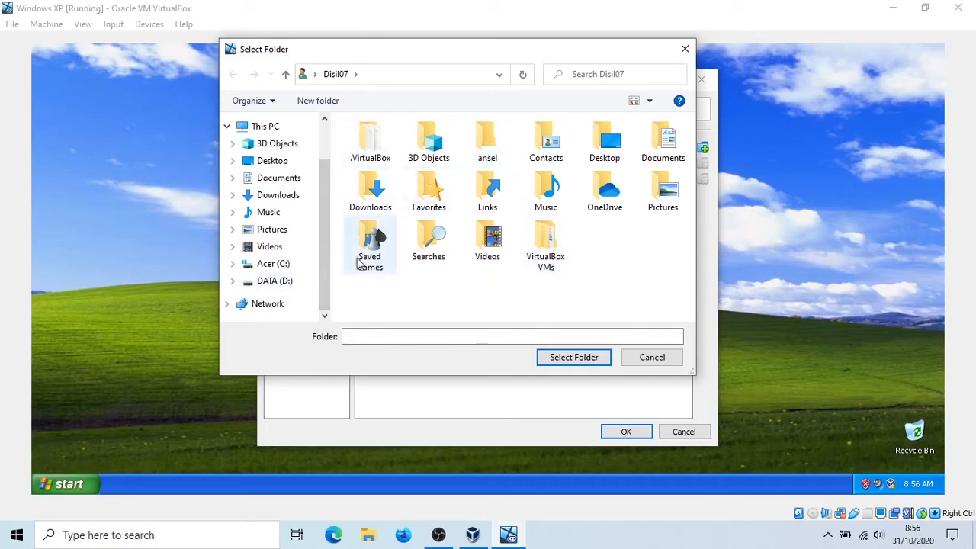
{"action": "left_click", "coordinate": [294, 283]}
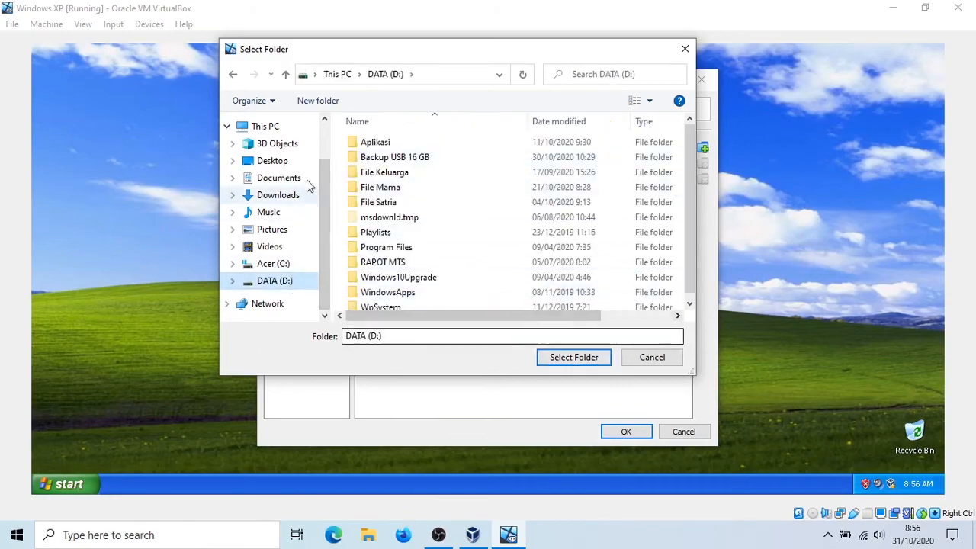
{"action": "left_click", "coordinate": [573, 357]}
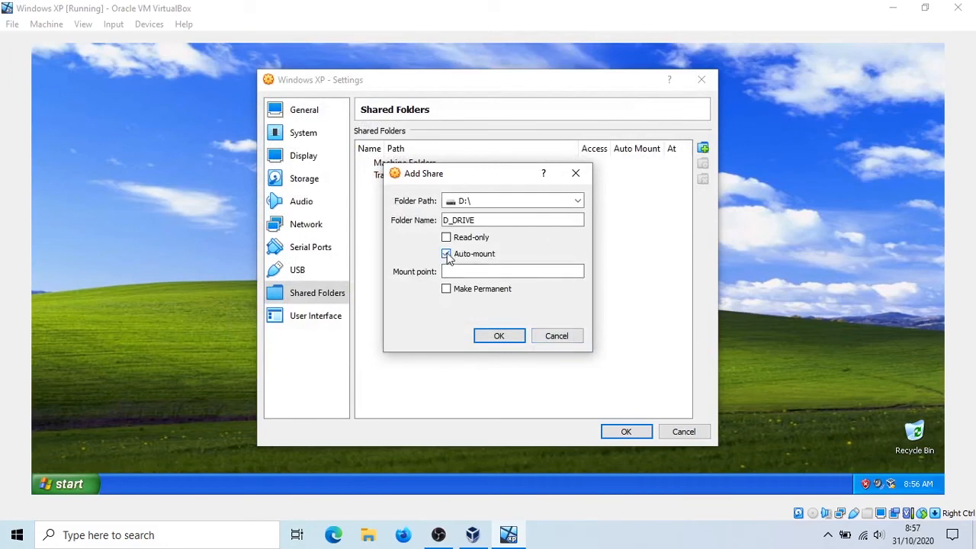
- Add the auto-mounted D_DRIVE share for D:\ and save the shared folders settings
{"action": "left_click", "coordinate": [499, 335]}
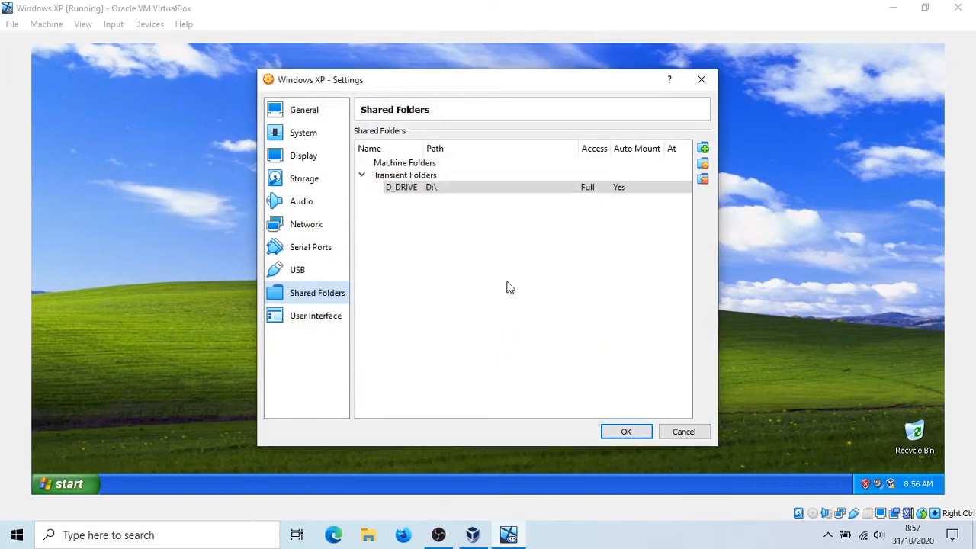
{"action": "left_click", "coordinate": [626, 431]}
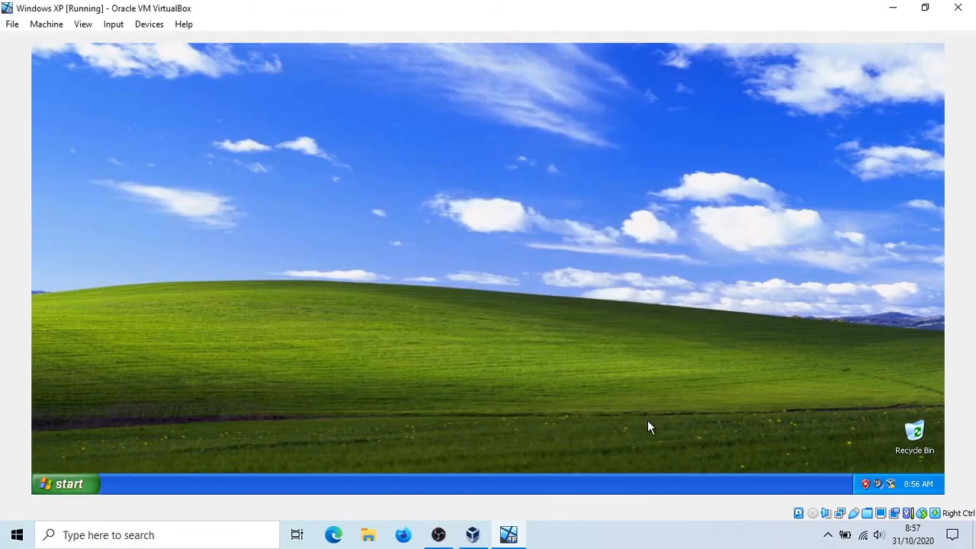
{"action": "left_click_drag", "start_coordinate": [801, 360], "coordinate": [254, 144]}
{"action": "left_click_drag", "start_coordinate": [599, 293], "coordinate": [396, 201]}
- Open the D_drive on 'VBoxSvr' (Z:) network drive from My Computer in the guest and view its Aplikasi folder
{"action": "left_click", "coordinate": [82, 485]}
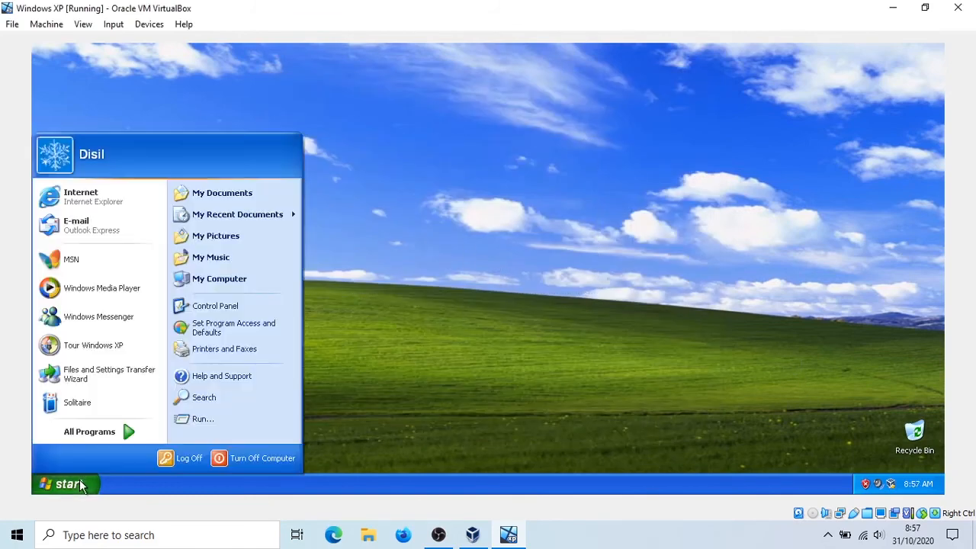
{"action": "left_click", "coordinate": [259, 281]}
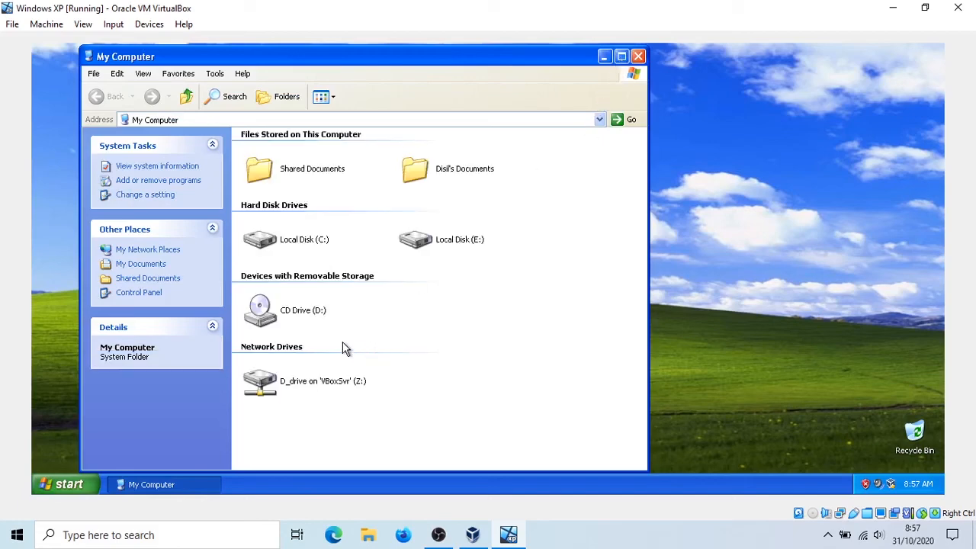
{"action": "double_click", "coordinate": [322, 383]}
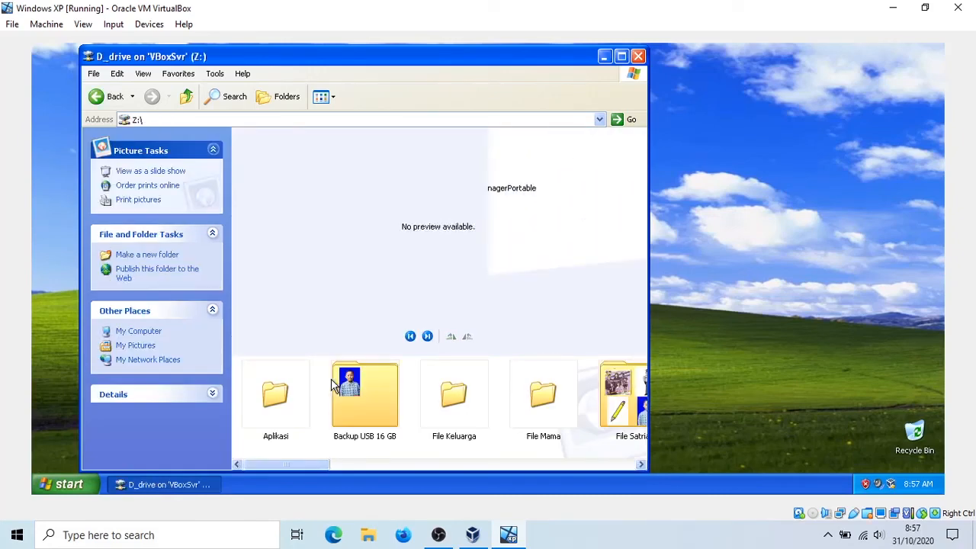
{"action": "double_click", "coordinate": [275, 393]}
- Return from the Aplikasi folder to My Computer and deselect the shared network drive
{"action": "left_click", "coordinate": [149, 24]}
{"action": "mouse_move", "coordinate": [186, 114]}
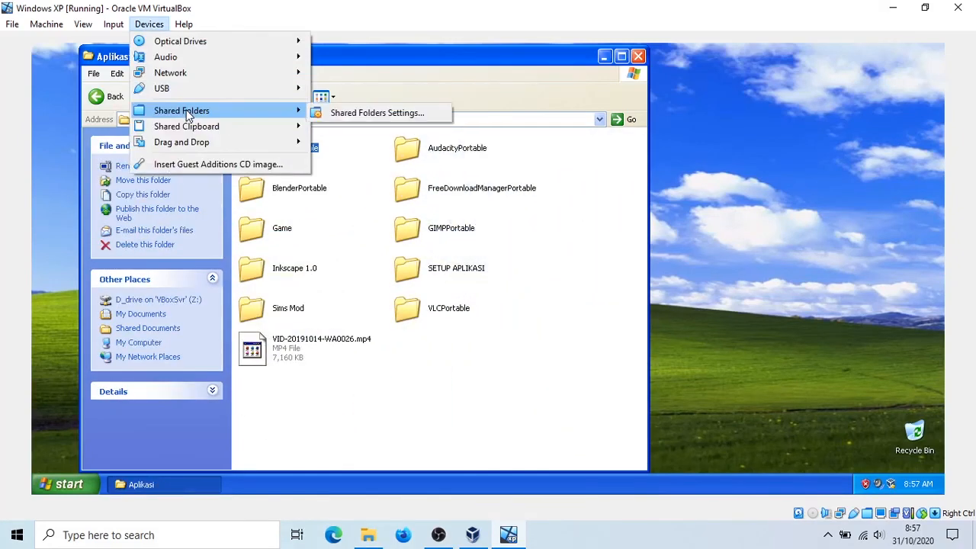
{"action": "left_click", "coordinate": [157, 24]}
{"action": "left_click", "coordinate": [97, 96]}
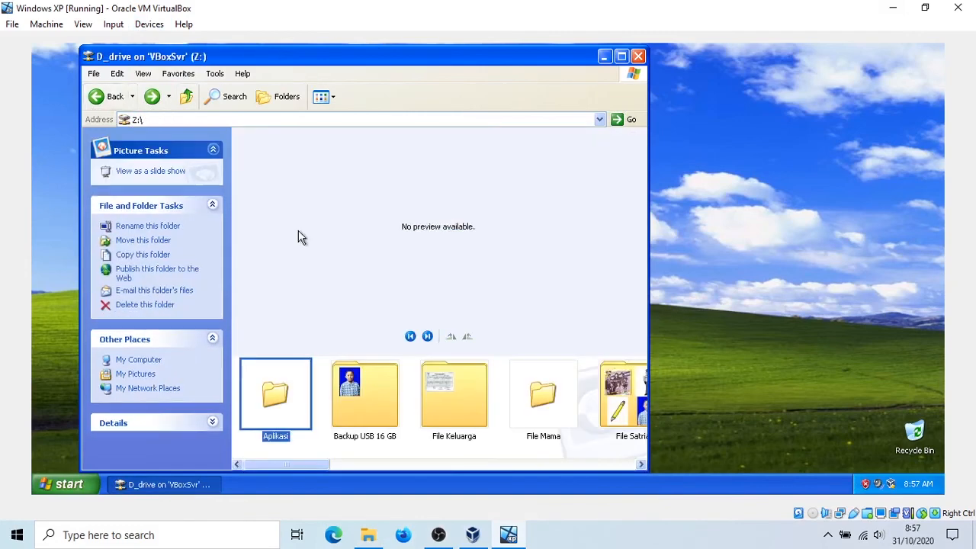
{"action": "left_click", "coordinate": [97, 97]}
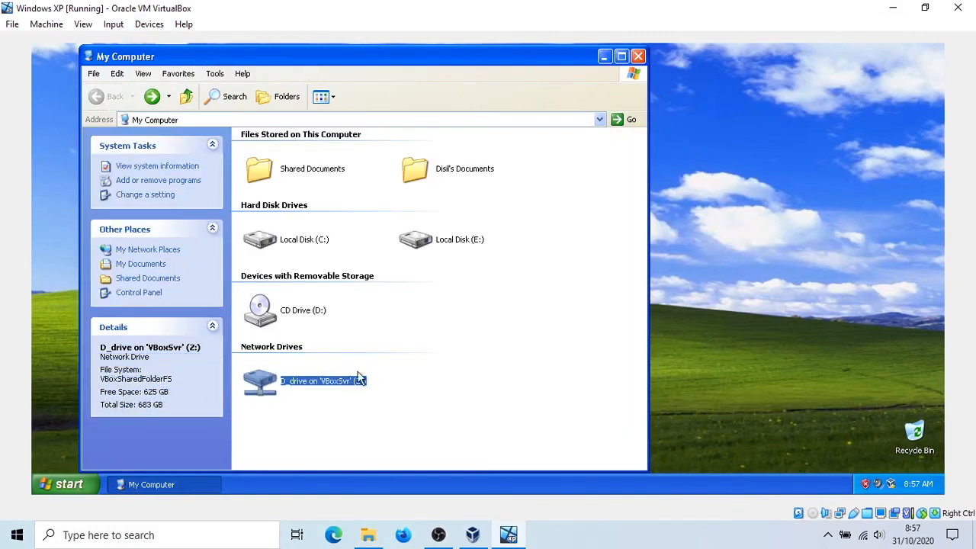
{"action": "left_click", "coordinate": [389, 379]}
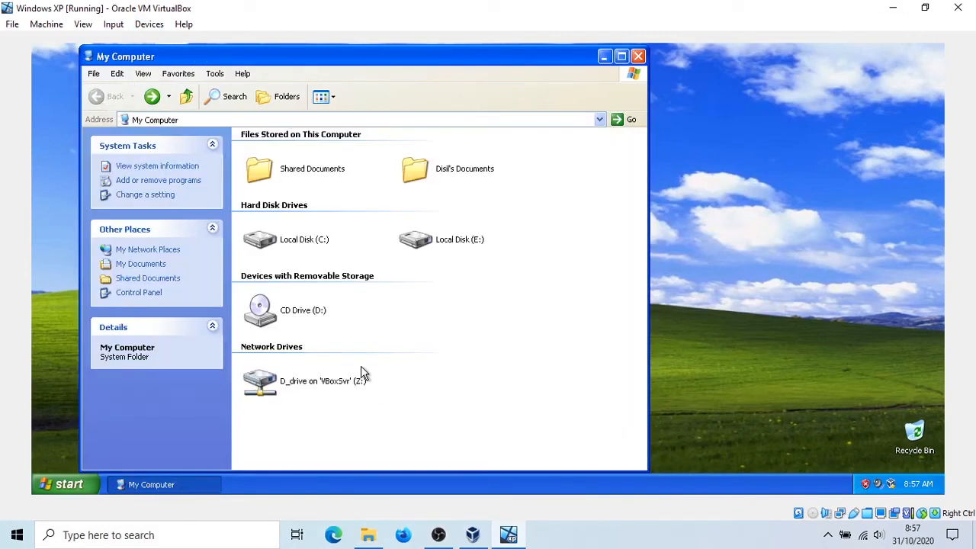
- Start another share in the running machine's shared folders settings and select the host's Downloads folder as its path
{"action": "left_click", "coordinate": [149, 23]}
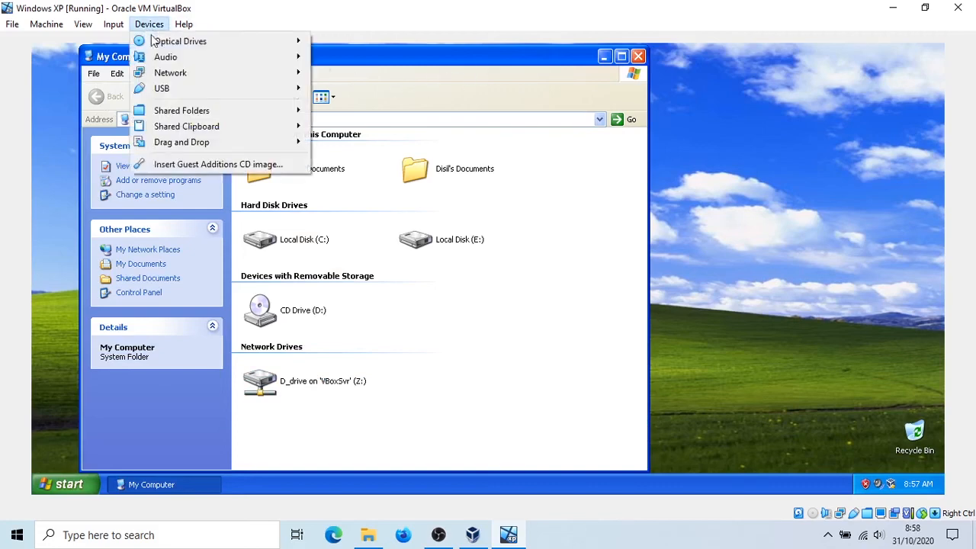
{"action": "mouse_move", "coordinate": [229, 111]}
{"action": "left_click", "coordinate": [361, 115]}
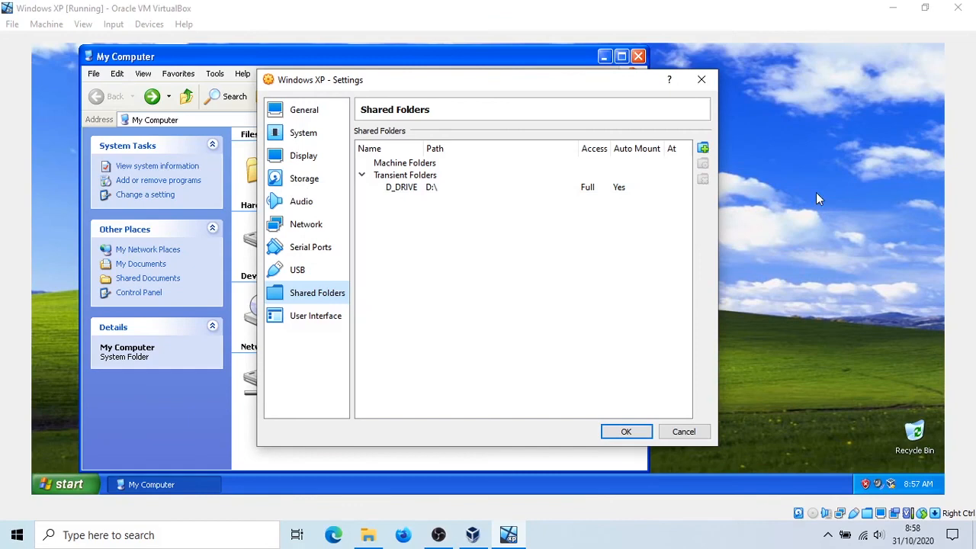
{"action": "left_click", "coordinate": [702, 149]}
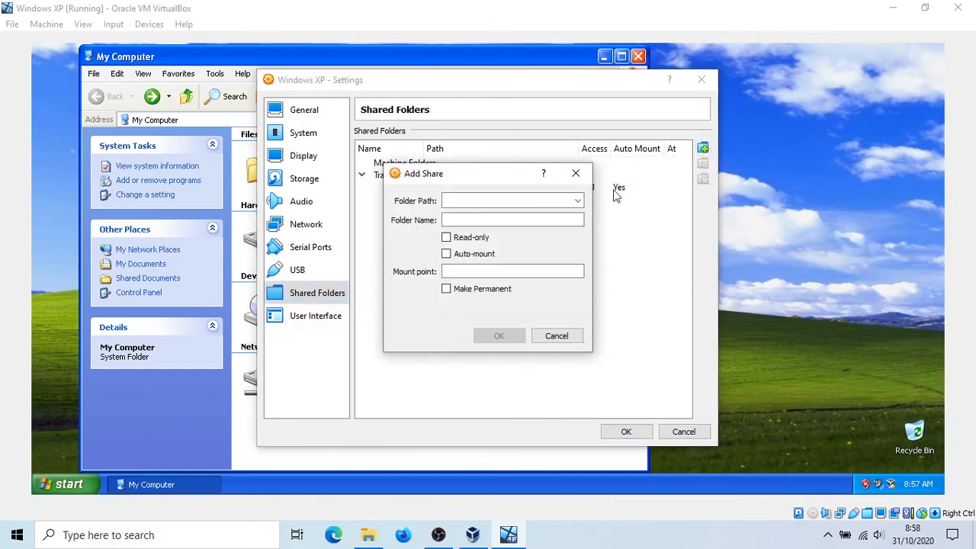
{"action": "left_click", "coordinate": [577, 201]}
{"action": "left_click", "coordinate": [581, 219]}
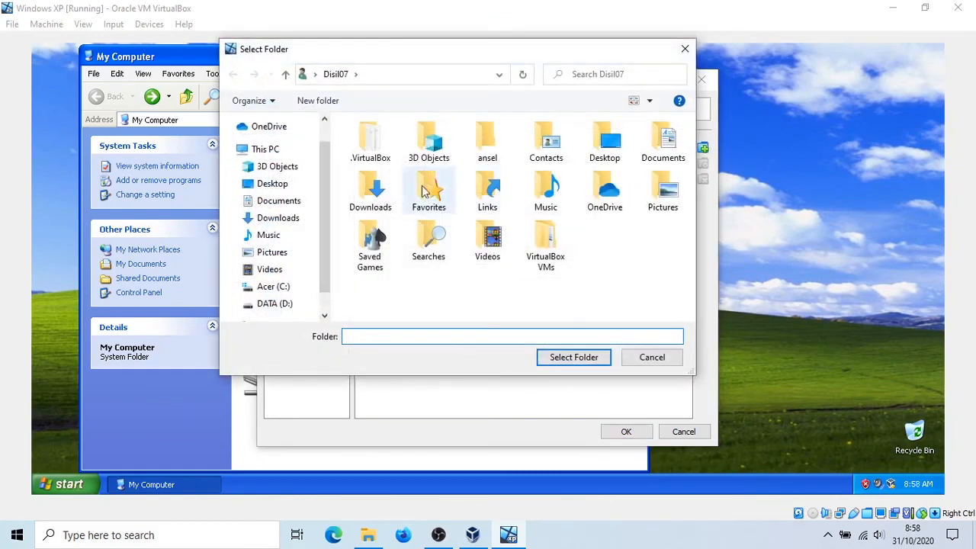
{"action": "left_click", "coordinate": [277, 220]}
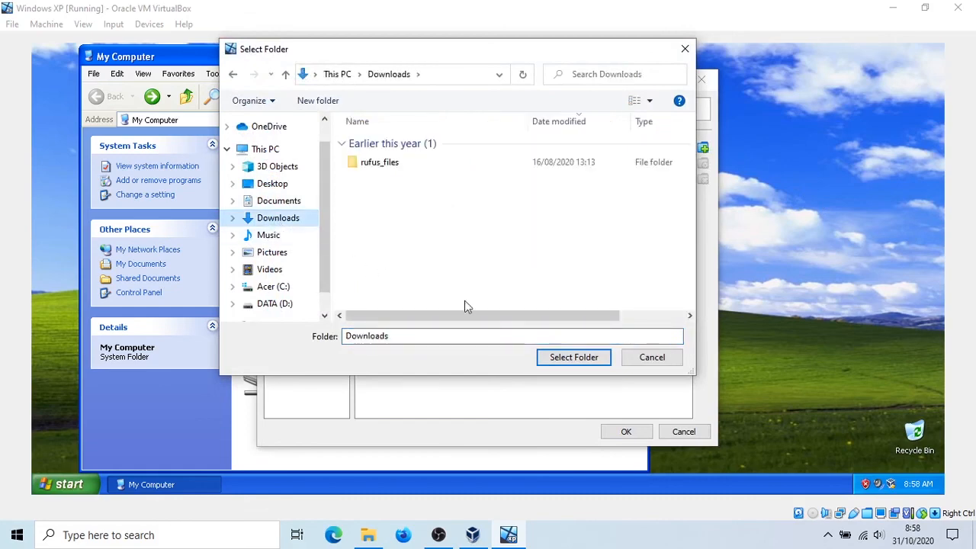
{"action": "left_click", "coordinate": [561, 356]}
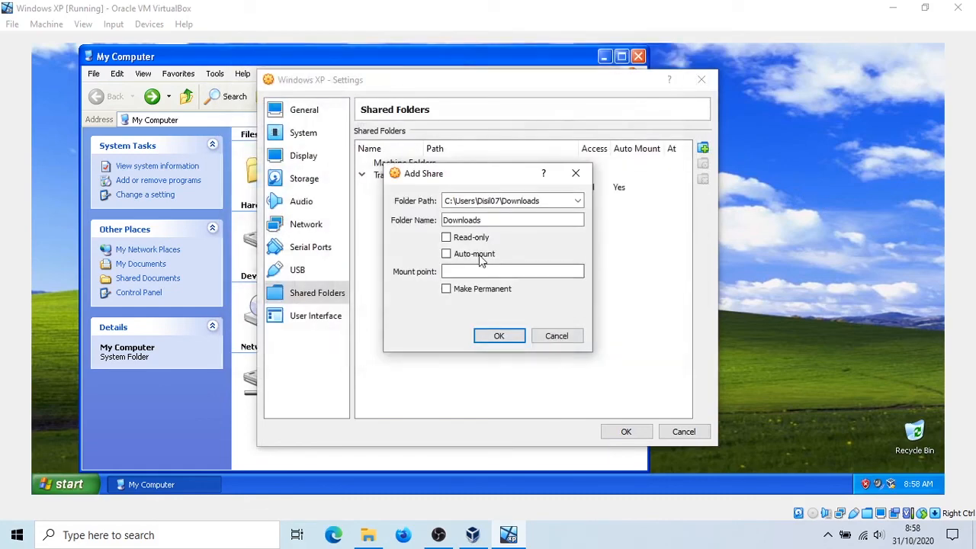
- Enable auto-mount for the Downloads share, add it and save the shared folders settings
{"action": "left_click", "coordinate": [476, 259]}
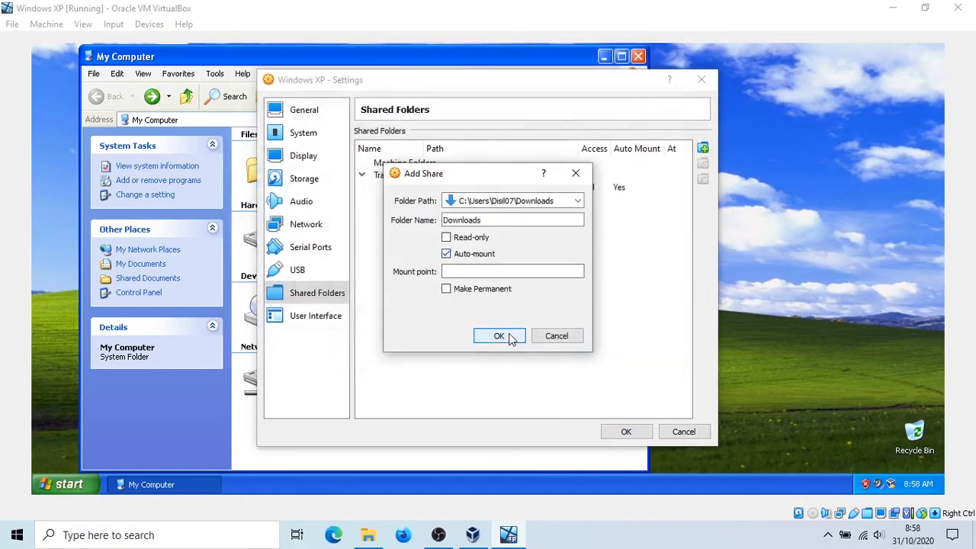
{"action": "left_click", "coordinate": [508, 335]}
{"action": "left_click", "coordinate": [641, 437]}
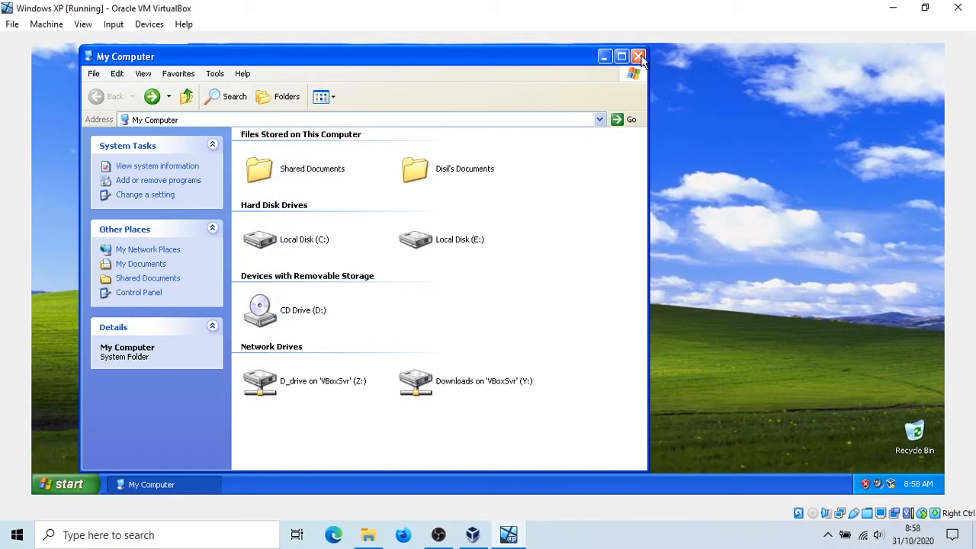
- Launch Firefox Setup 52.9.0esr from the Downloads network drive (Y:) and minimize the folder window behind the installer
{"action": "double_click", "coordinate": [510, 378]}
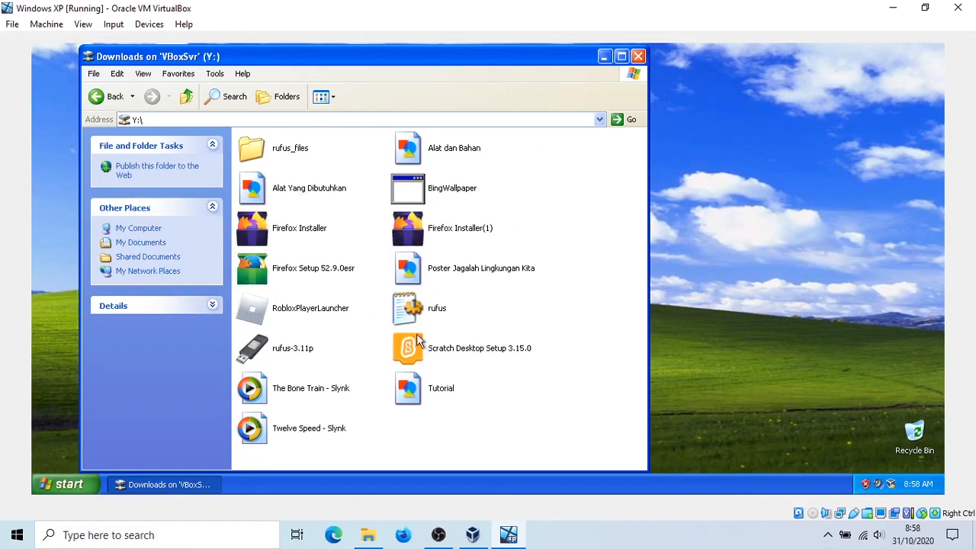
{"action": "double_click", "coordinate": [337, 264]}
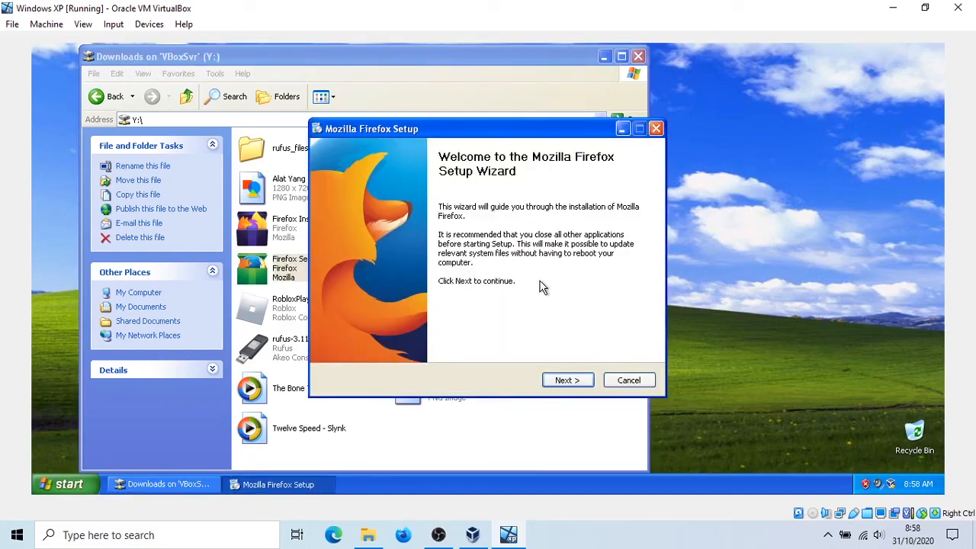
{"action": "left_click", "coordinate": [614, 68]}
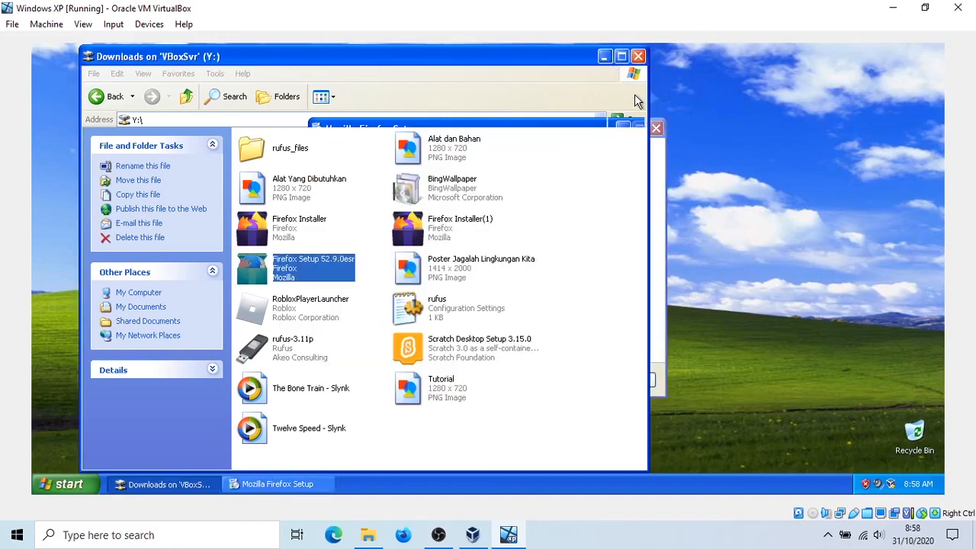
{"action": "left_click", "coordinate": [603, 57]}
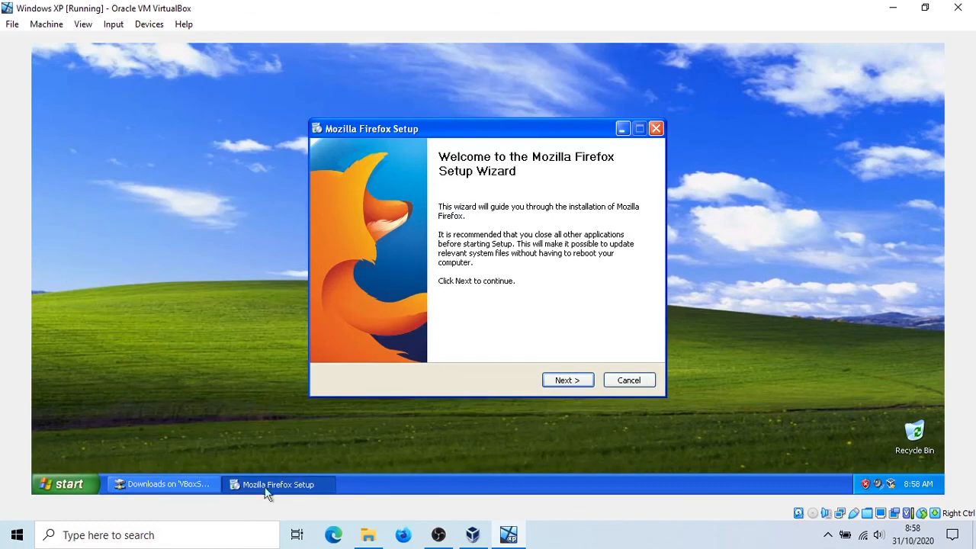